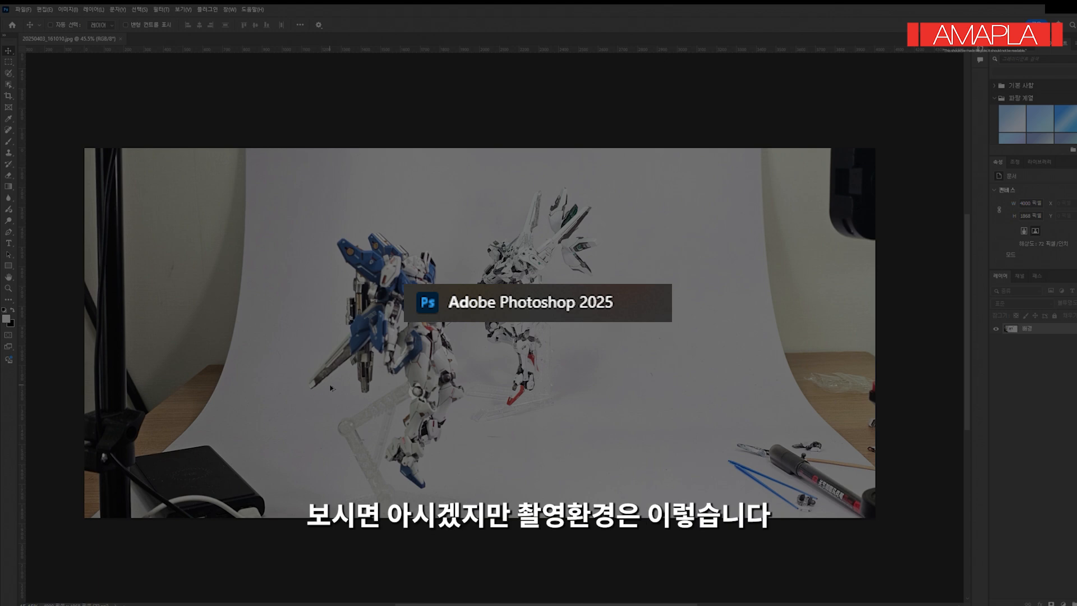
# Select the background areas on both sides of the two figures with the Rectangular Marquee, adding the second area to the first
pyautogui.scroll(2, 332, 388)
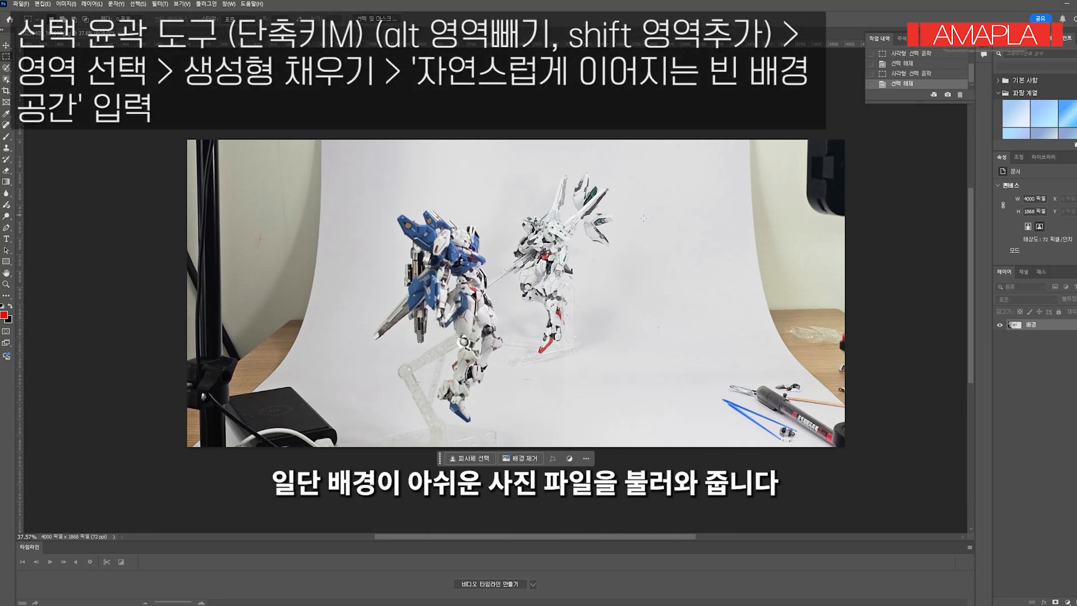
pyautogui.moveTo(635, 161); pyautogui.dragTo(823, 453)
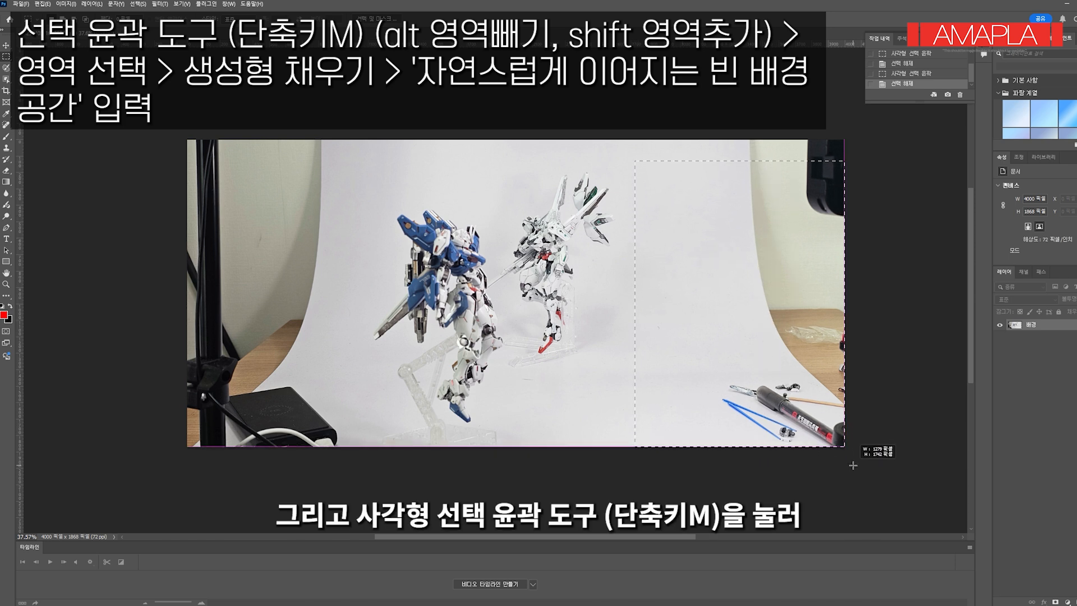
pyautogui.click(644, 148)
pyautogui.moveTo(620, 124); pyautogui.dragTo(852, 466)
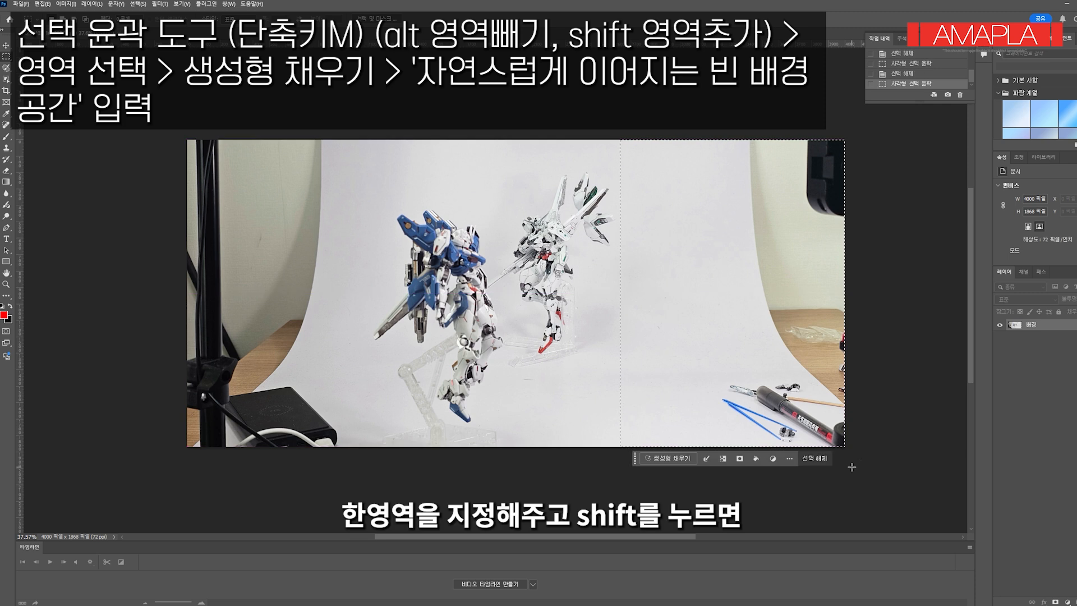
pyautogui.press('shift')
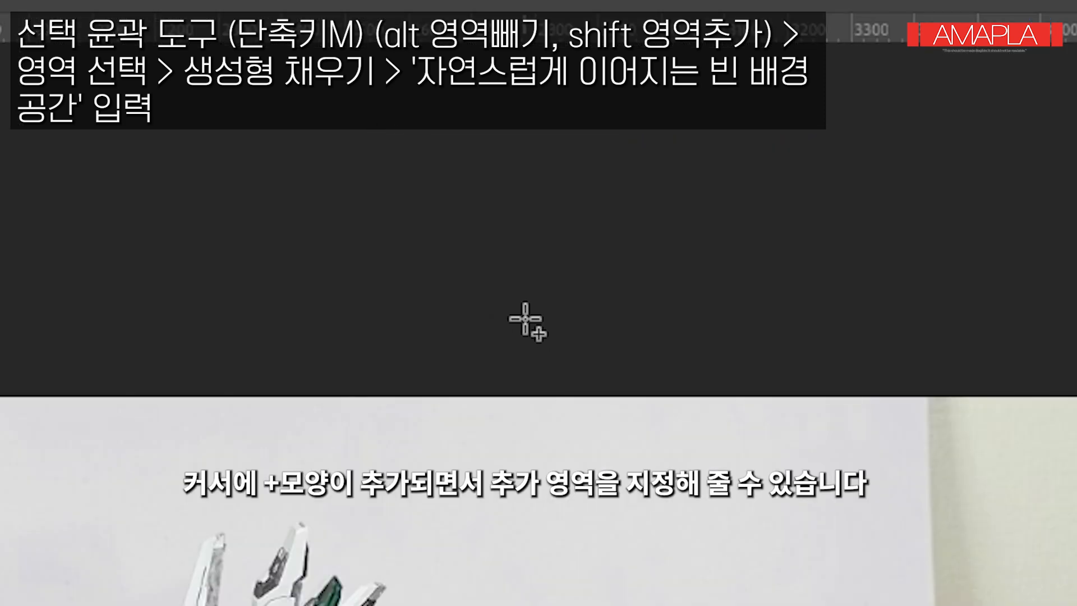
pyautogui.moveTo(525, 319); pyautogui.dragTo(830, 604)
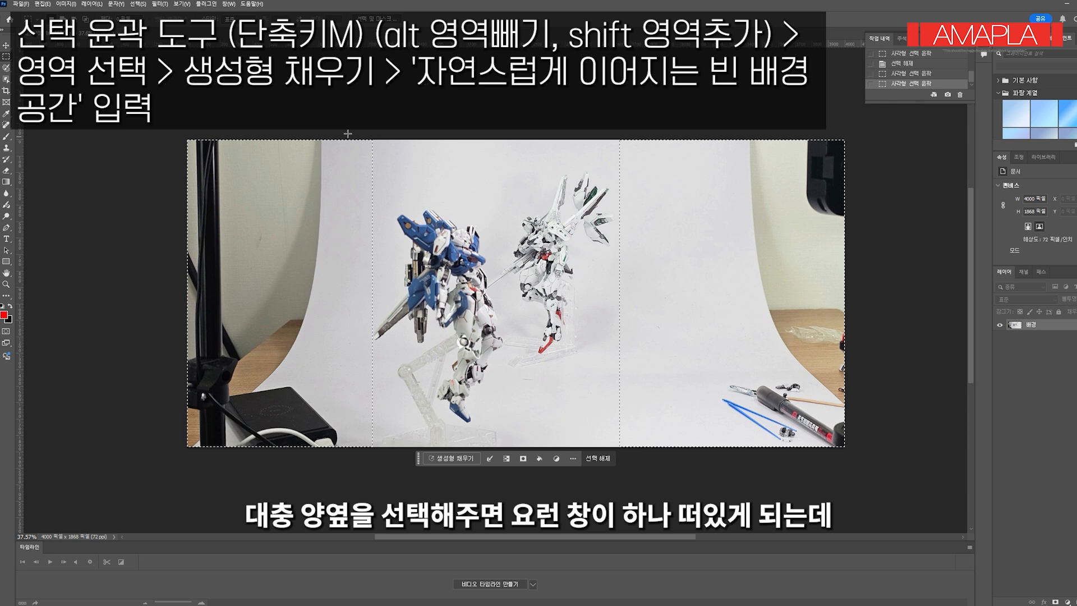
pyautogui.moveTo(363, 135); pyautogui.dragTo(179, 452)
pyautogui.moveTo(644, 134); pyautogui.dragTo(895, 463)
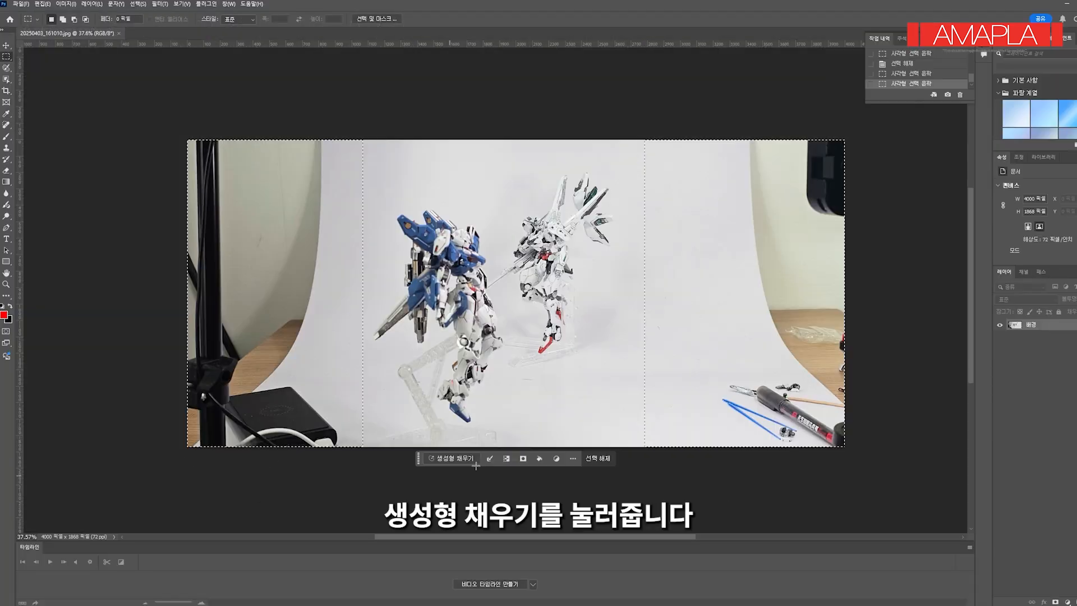
# Run Generative Fill on the selected side areas with the prompt "자연스럽게 이어지는 빈 배경 공간"
pyautogui.click(466, 459)
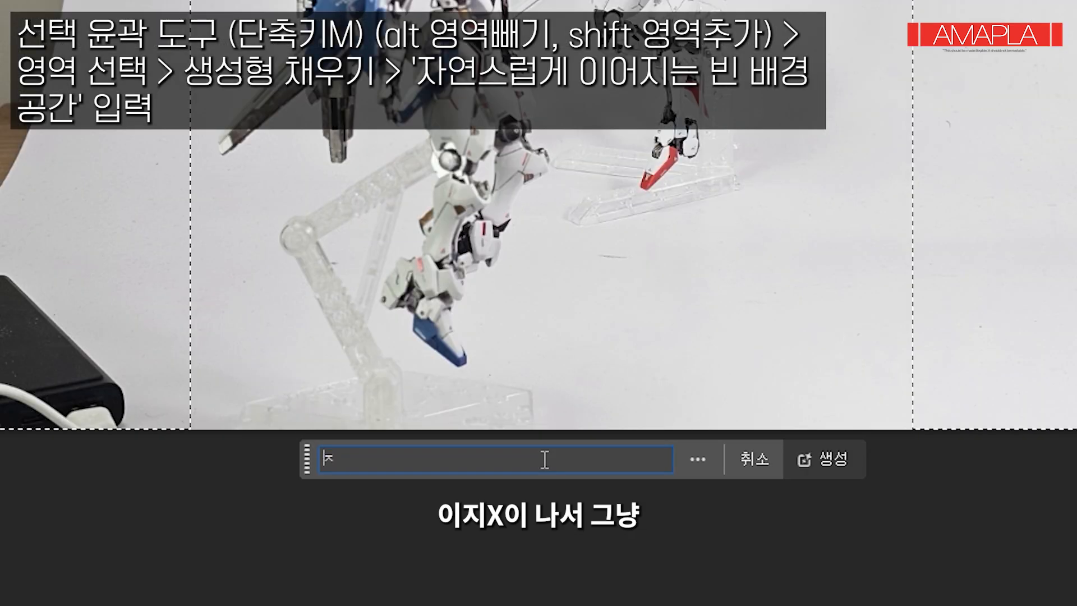
pyautogui.write('자ㅓ아련러ㄹ앙아ㅇ장자ㅈ')
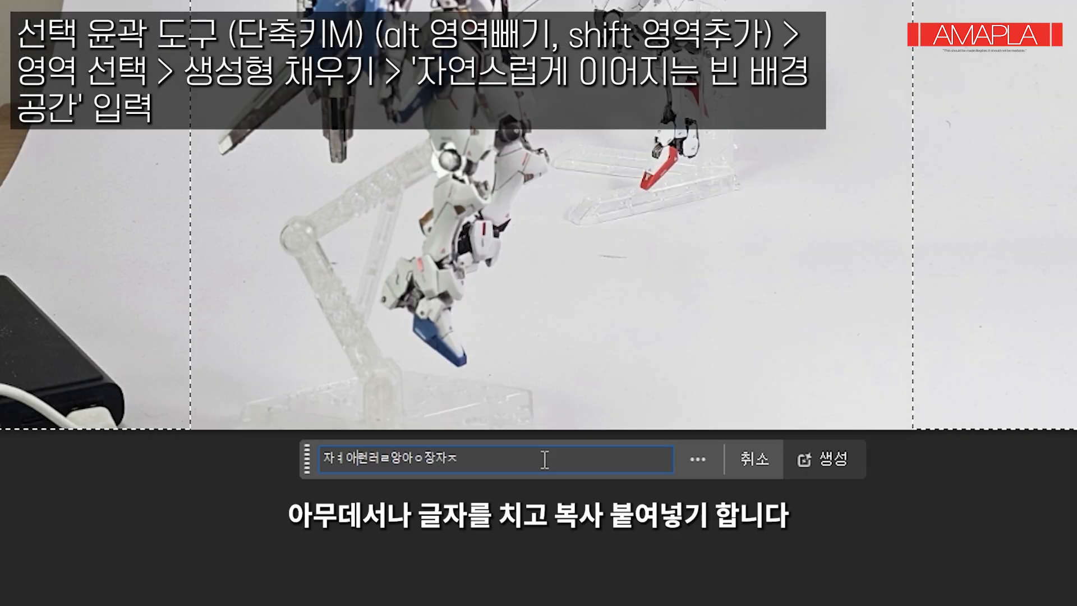
pyautogui.hotkey('ctrl', 'v')
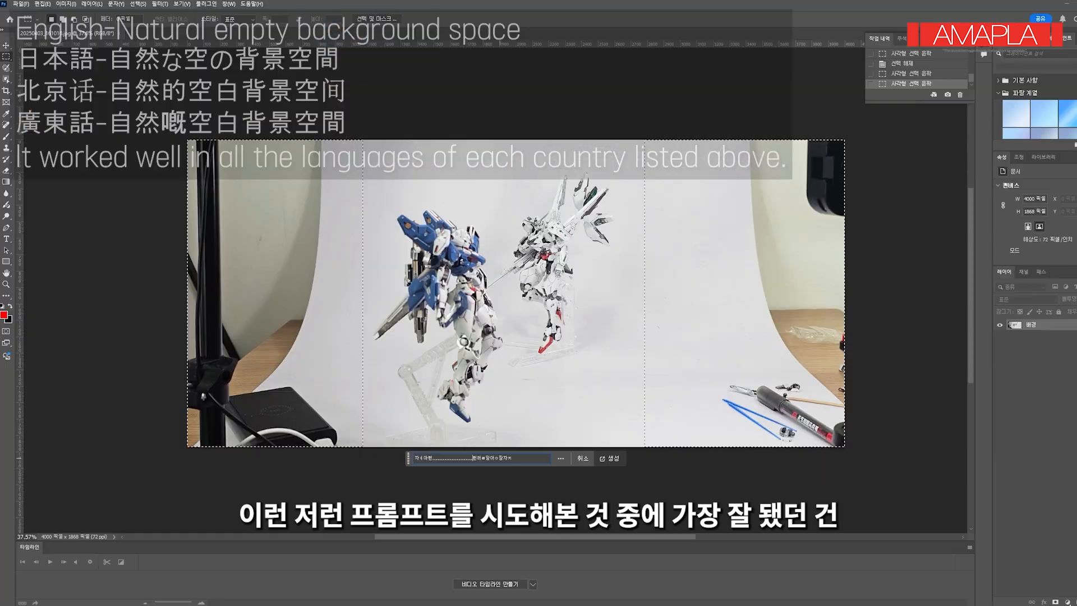
pyautogui.hotkey('ctrl', 'a')
pyautogui.press('BackSpace')
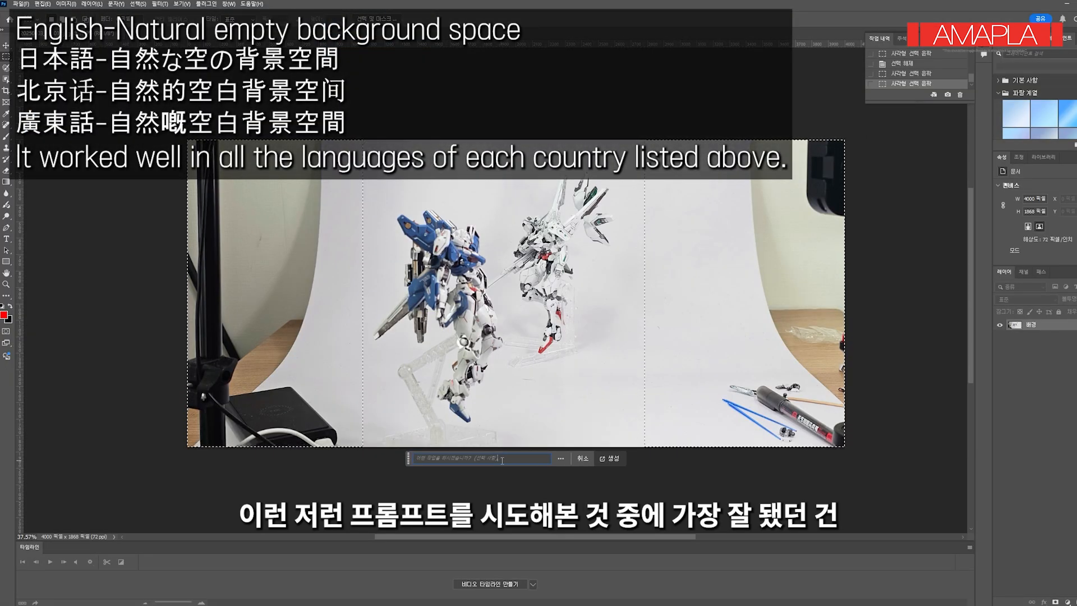
pyautogui.write('자연스럽게 이어지는 빈 배경 공간')
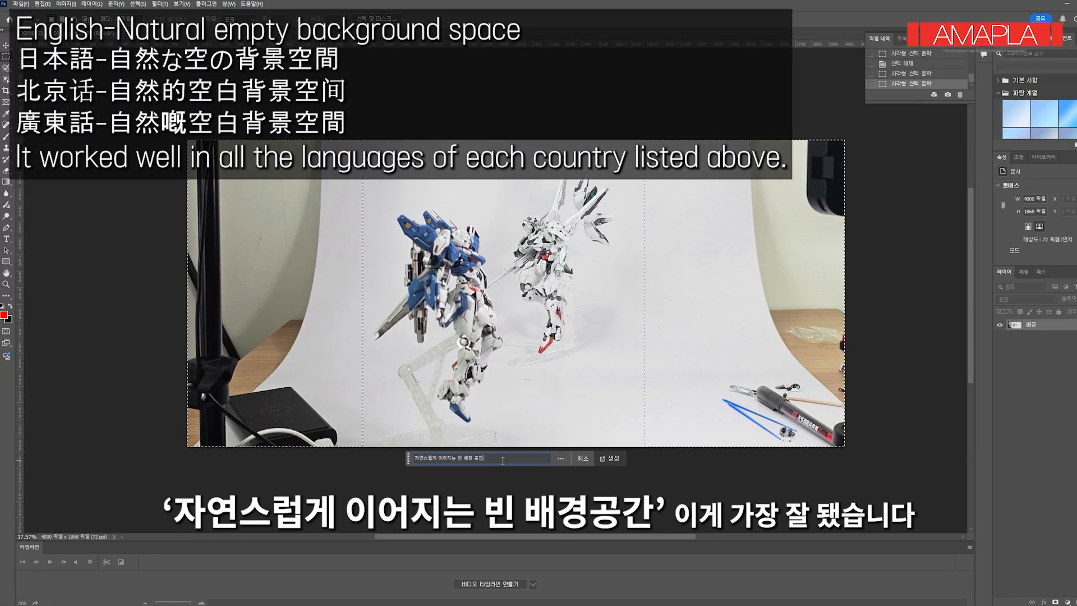
pyautogui.click(610, 459)
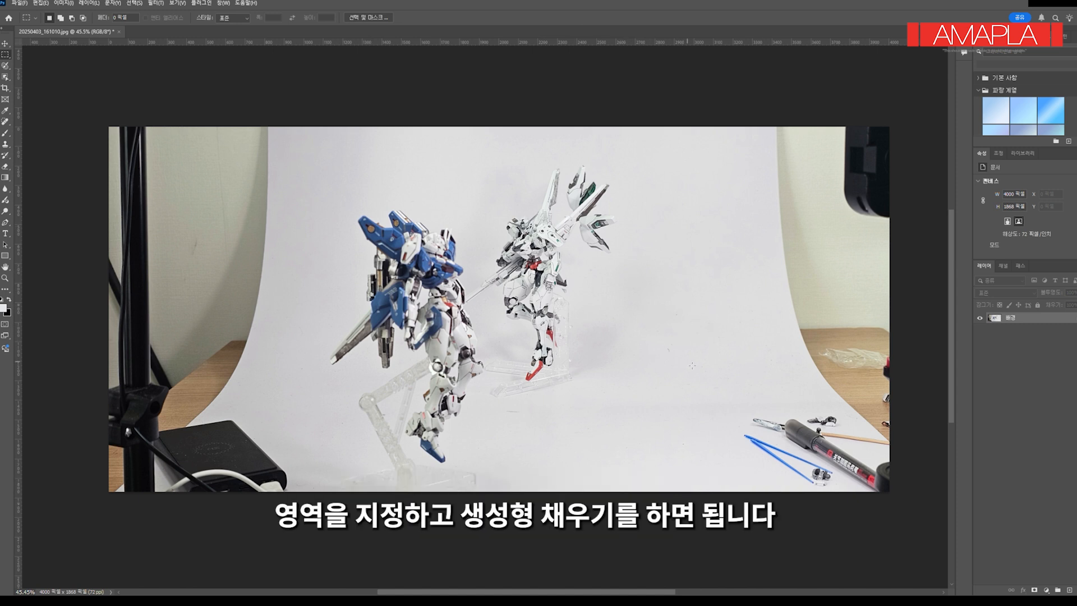
# Try selecting both side areas together with the two clear display stands, painting over the stands with the Selection Brush
pyautogui.moveTo(891, 493); pyautogui.dragTo(683, 114)
pyautogui.moveTo(294, 117); pyautogui.dragTo(37, 582)
pyautogui.scroll(8, 438, 449)
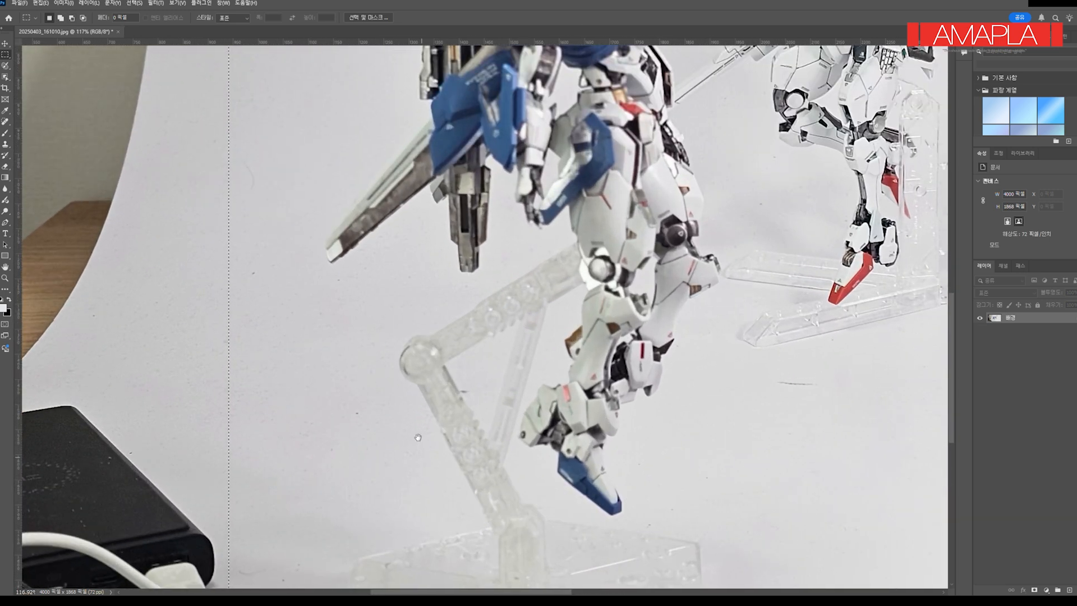
pyautogui.moveTo(477, 505); pyautogui.dragTo(397, 391)
pyautogui.press('l')
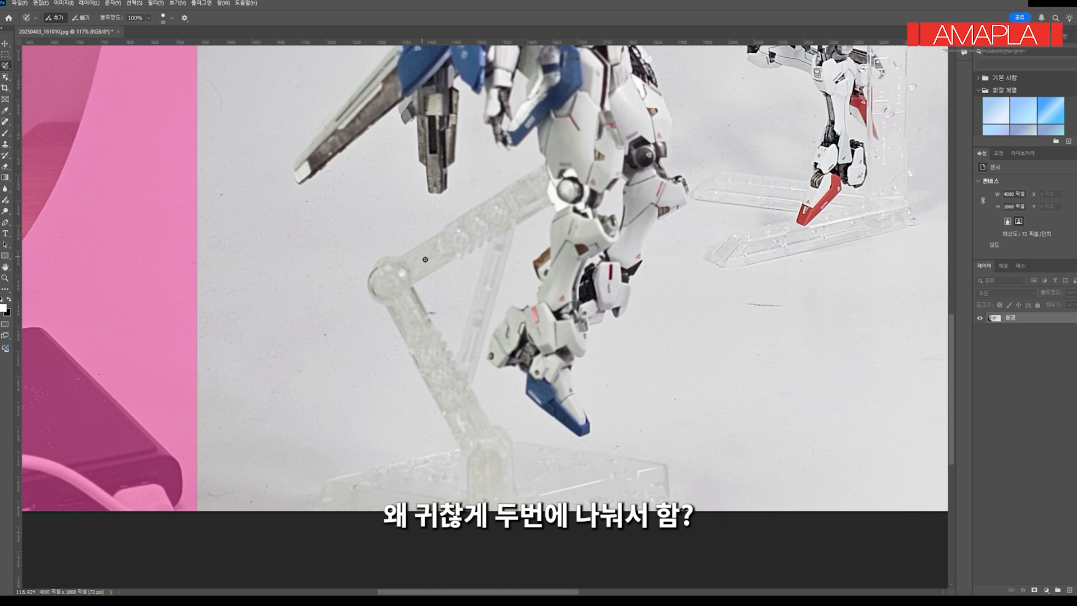
pyautogui.press(']')
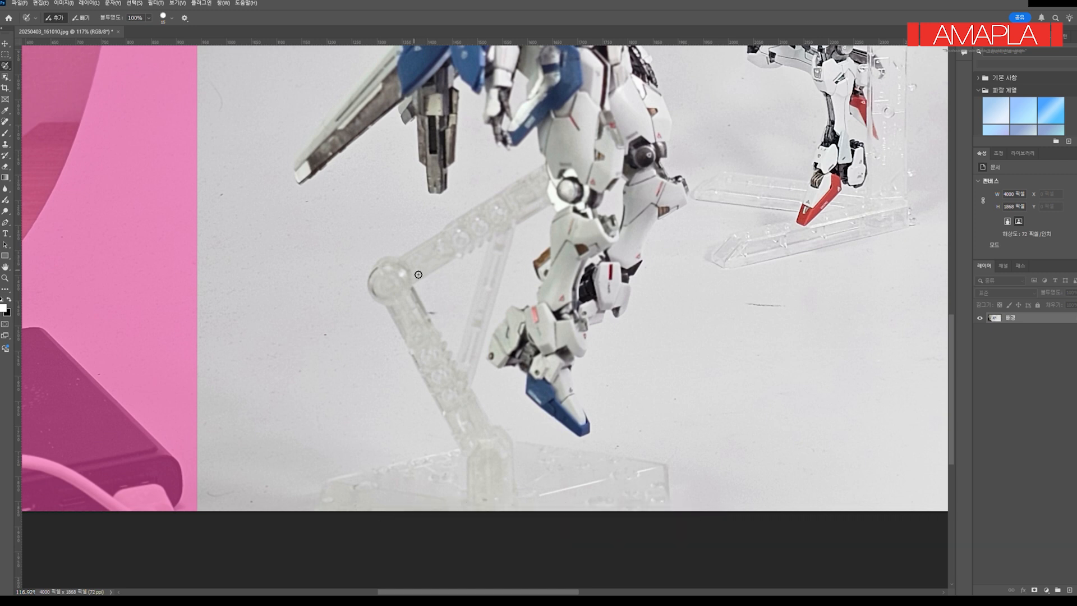
pyautogui.moveTo(382, 292); pyautogui.dragTo(404, 271)
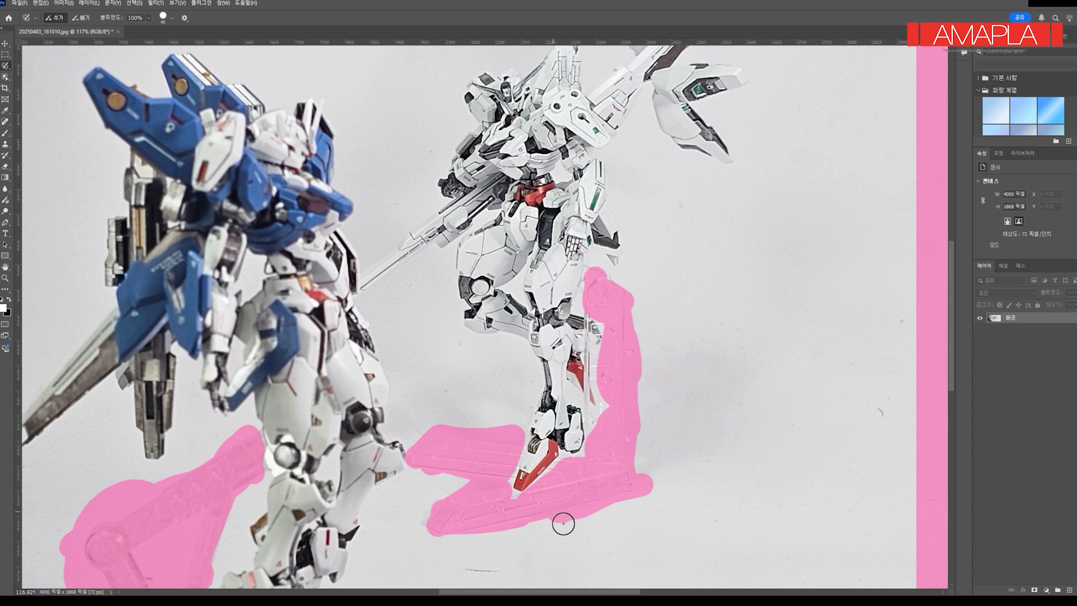
pyautogui.hotkey('ctrl', '0')
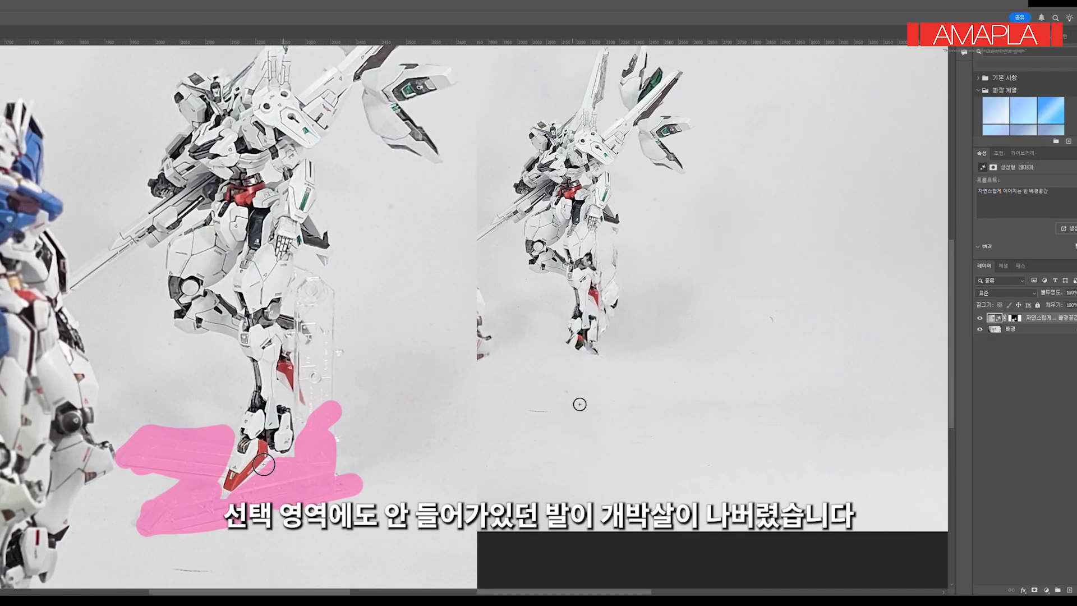
# Circle the rear figure's foot and the front figure's ankle in red with the Brush on a new layer
pyautogui.hotkey('ctrl', 'shift', 'alt', 'n')
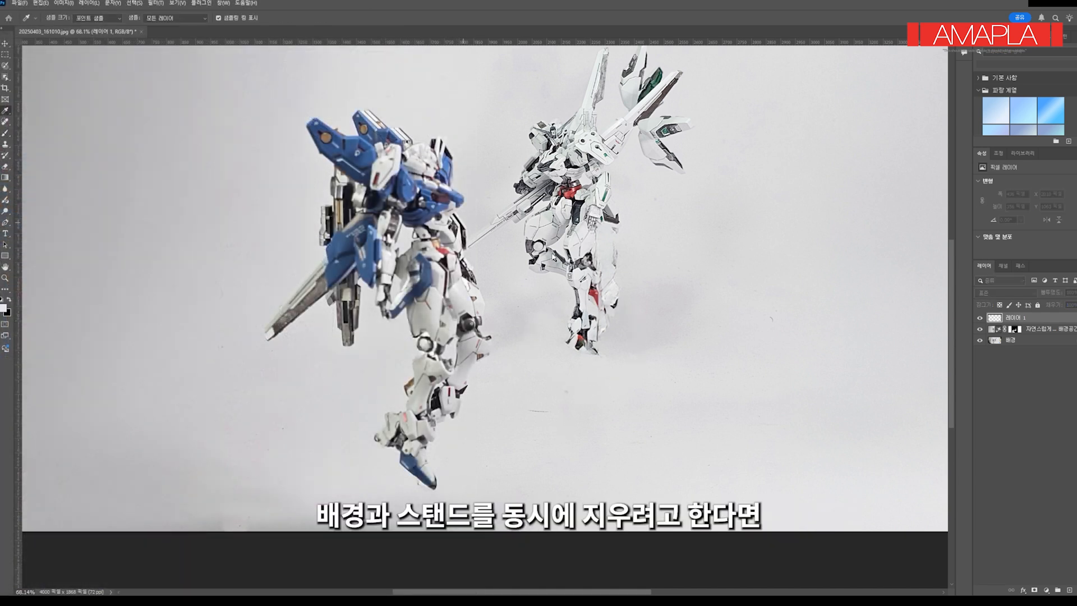
pyautogui.press('b')
pyautogui.moveTo(617, 398); pyautogui.dragTo(613, 408)
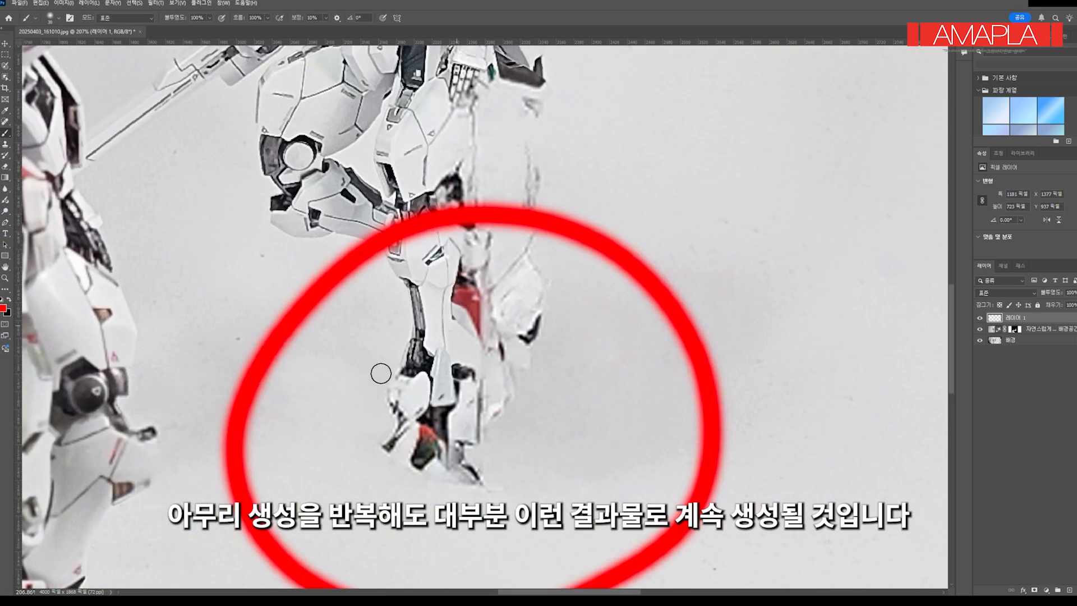
pyautogui.scroll(-5, 377, 374)
pyautogui.moveTo(378, 480); pyautogui.dragTo(485, 418)
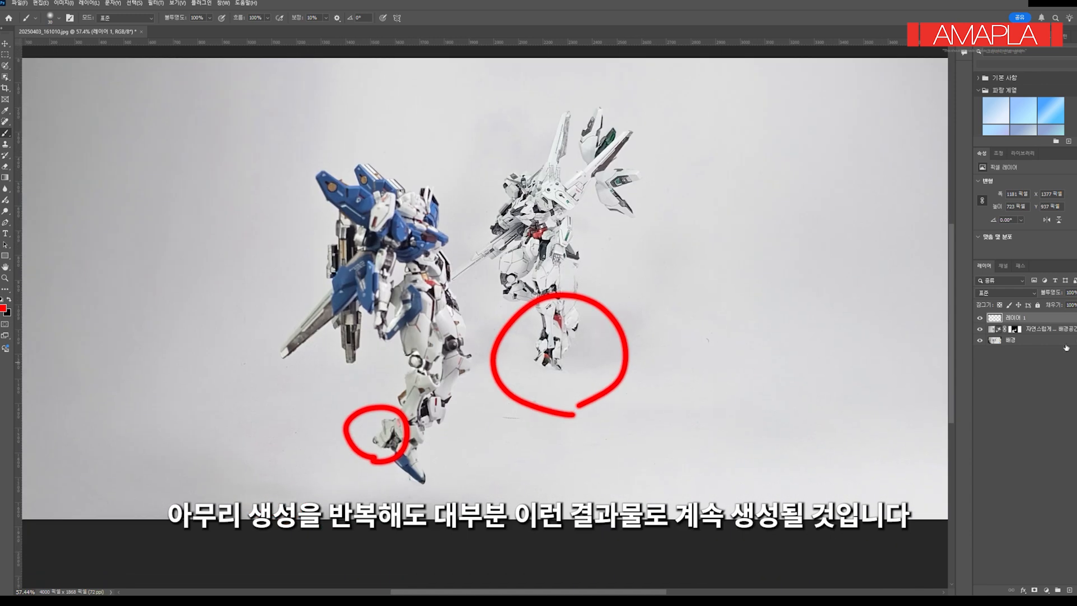
# Compare the generated layer's variations, examining the feet of both figures up close
pyautogui.click(1064, 333)
pyautogui.click(1062, 231)
pyautogui.click(1037, 231)
pyautogui.click(1000, 231)
pyautogui.click(1034, 232)
pyautogui.click(1062, 231)
pyautogui.click(1035, 231)
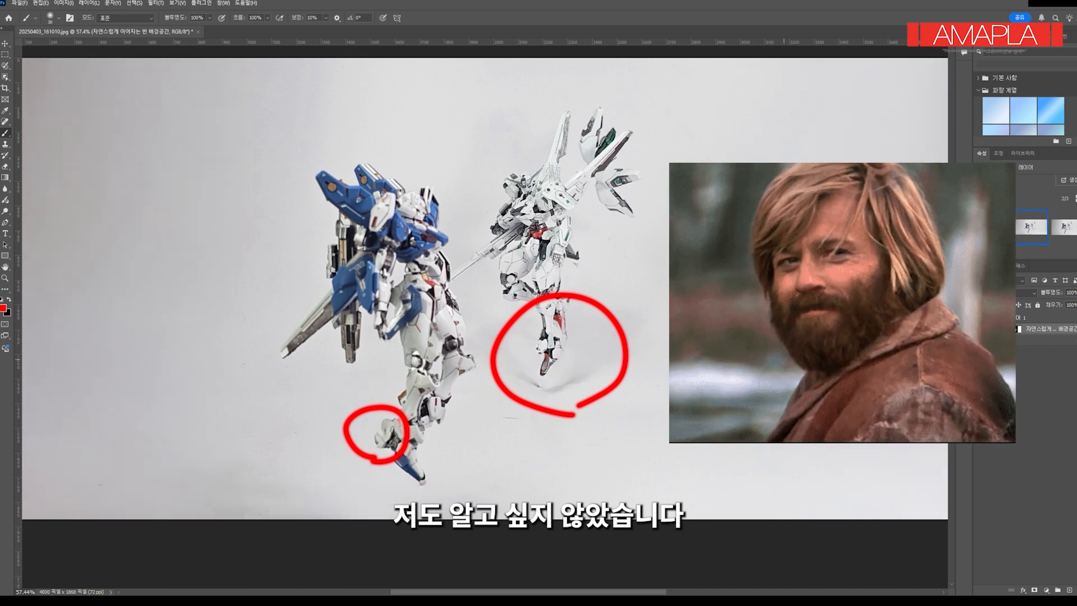
pyautogui.scroll(8, 445, 490)
pyautogui.scroll(-6, 457, 365)
pyautogui.moveTo(561, 253); pyautogui.dragTo(540, 330)
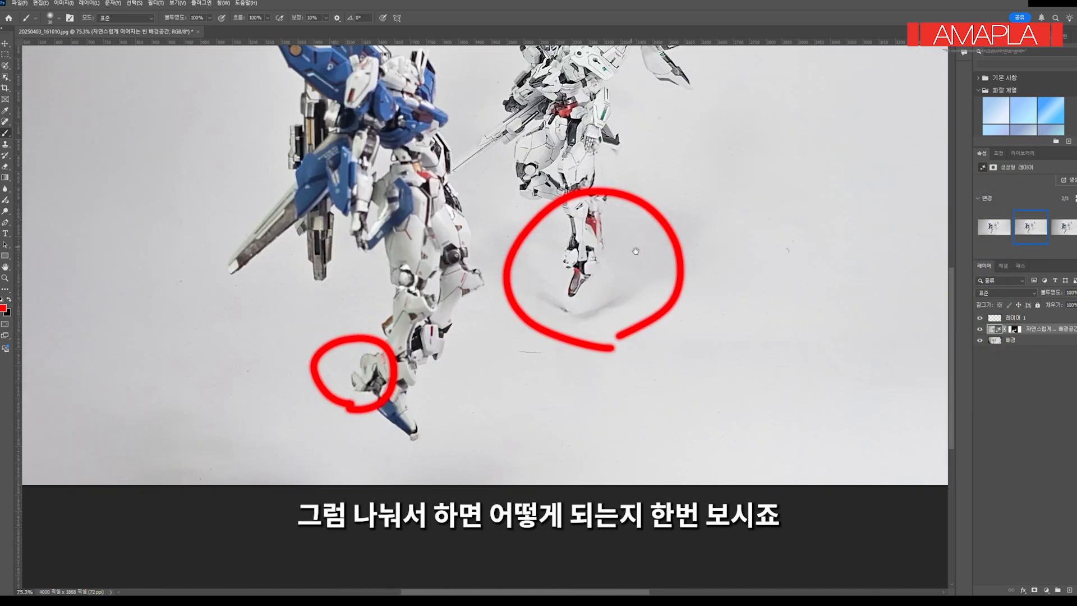
pyautogui.scroll(-3, 636, 251)
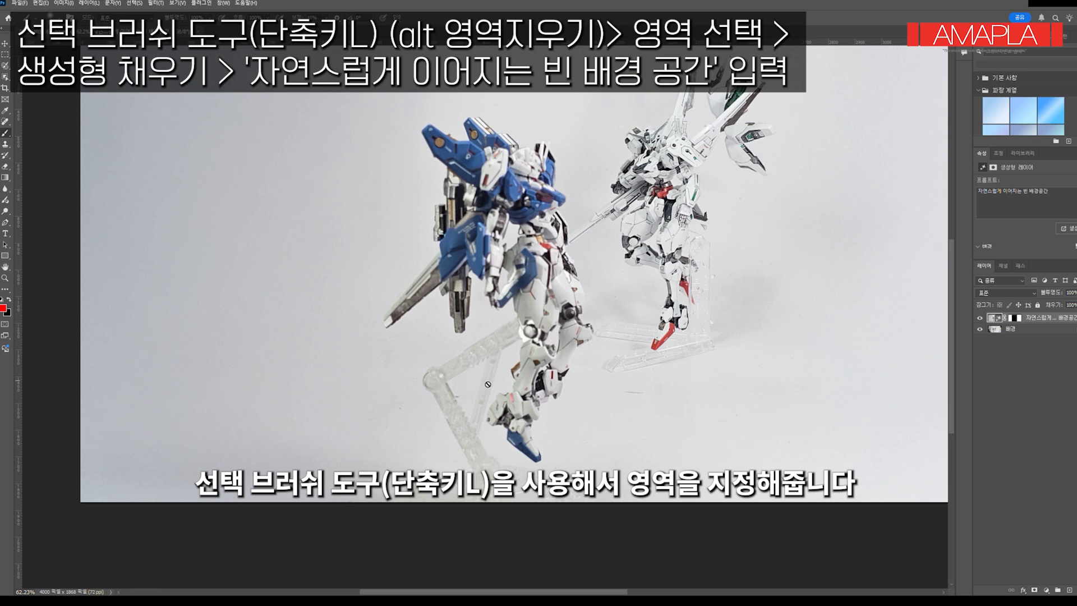
# On the background layer, paint over the front figure's clear stand arm and base with the Selection Brush
pyautogui.click(1007, 335)
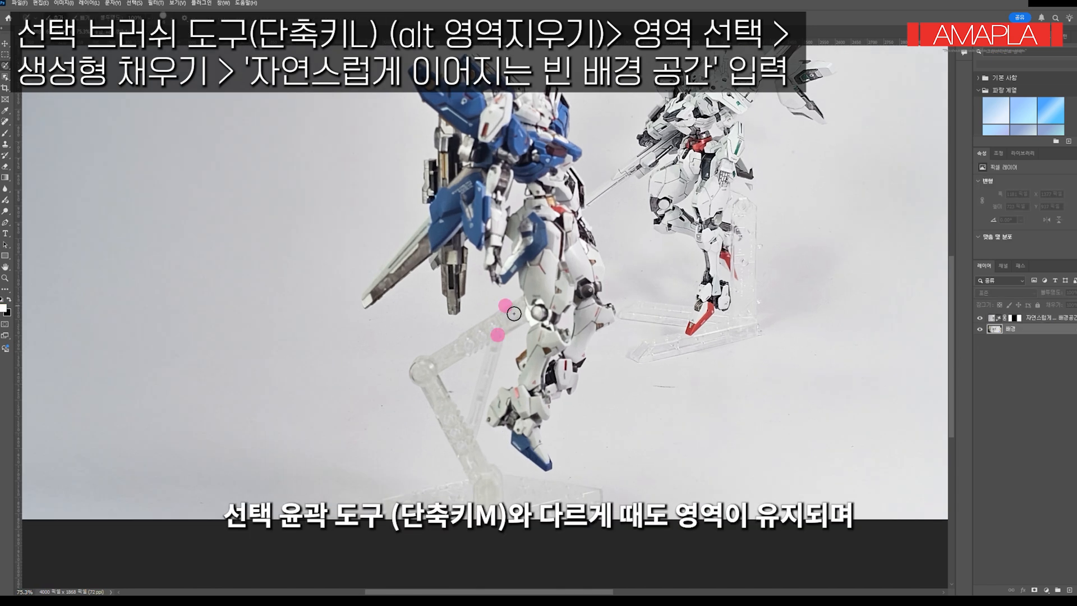
pyautogui.moveTo(516, 325)
pyautogui.mouseDown()
pyautogui.moveTo(490, 355)
pyautogui.moveTo(519, 315)
pyautogui.mouseUp()
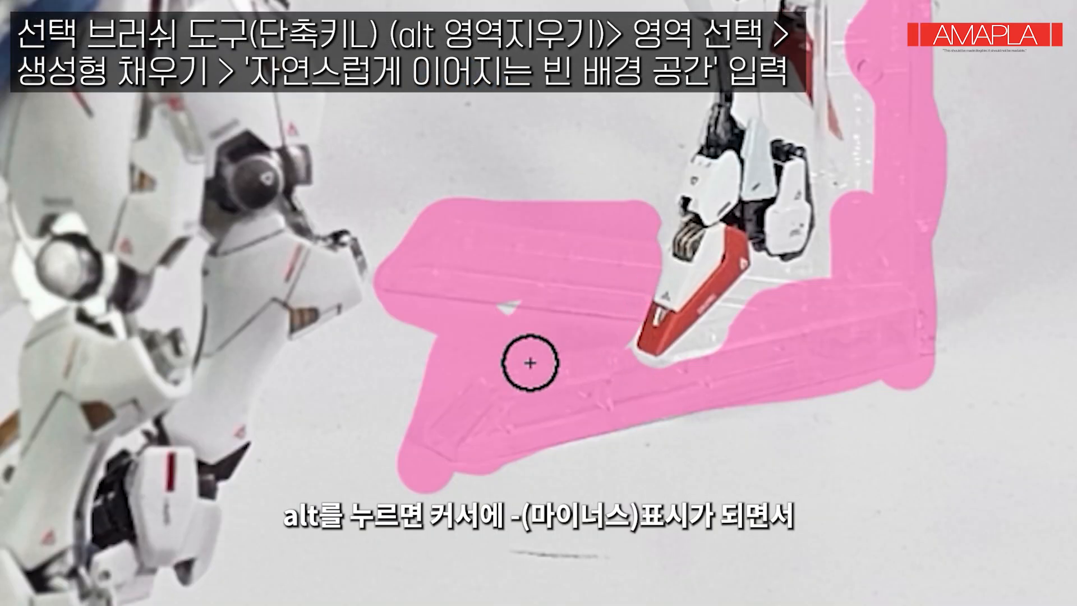
pyautogui.moveTo(656, 315)
pyautogui.mouseDown()
pyautogui.moveTo(705, 295)
pyautogui.moveTo(685, 356)
pyautogui.mouseUp()
pyautogui.moveTo(801, 331)
pyautogui.mouseDown()
pyautogui.moveTo(860, 308)
pyautogui.moveTo(861, 354)
pyautogui.mouseUp()
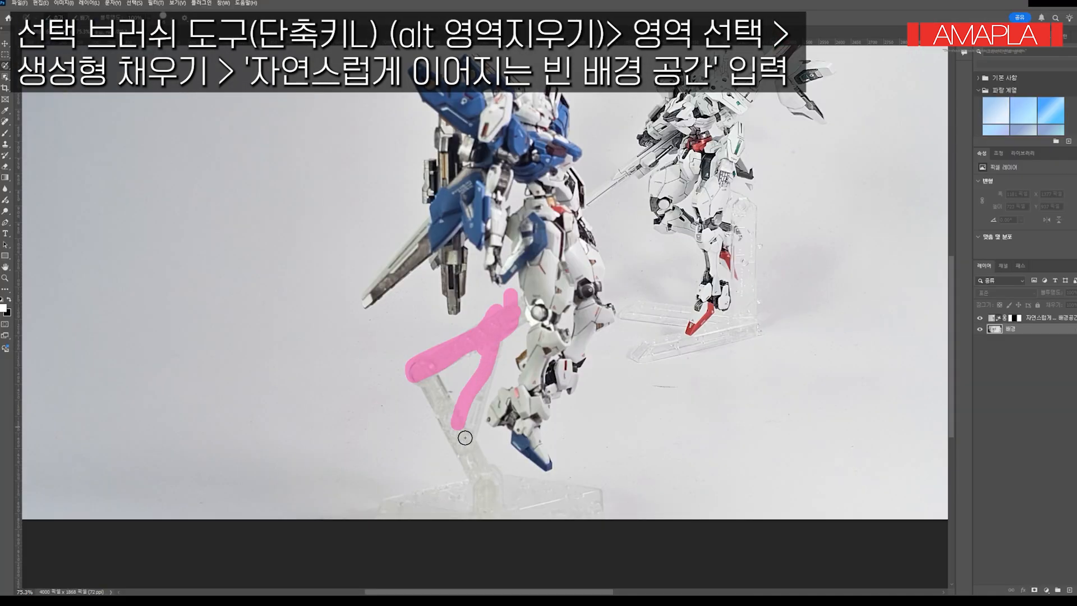
pyautogui.moveTo(507, 314)
pyautogui.mouseDown()
pyautogui.moveTo(460, 446)
pyautogui.moveTo(430, 385)
pyautogui.moveTo(488, 462)
pyautogui.mouseUp()
pyautogui.scroll(-3, 498, 386)
pyautogui.moveTo(499, 386)
pyautogui.mouseDown()
pyautogui.moveTo(612, 403)
pyautogui.moveTo(404, 395)
pyautogui.moveTo(539, 397)
pyautogui.moveTo(426, 424)
pyautogui.moveTo(375, 420)
pyautogui.moveTo(597, 396)
pyautogui.mouseUp()
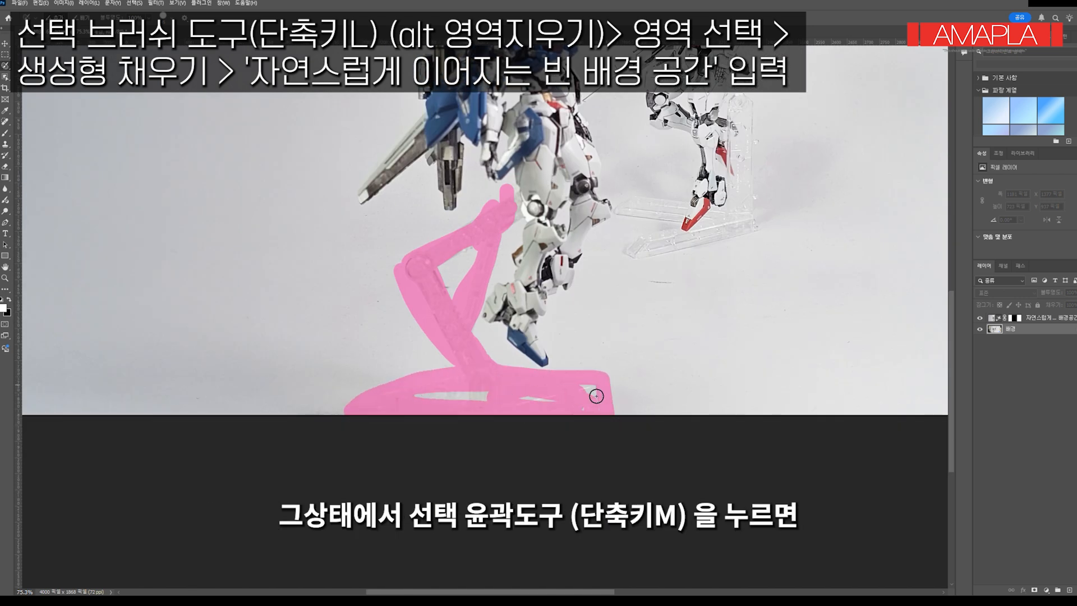
pyautogui.moveTo(361, 416)
pyautogui.mouseDown()
pyautogui.moveTo(432, 392)
pyautogui.moveTo(539, 399)
pyautogui.mouseUp()
# Add the rear figure's clear stand to the selection, painting along its base and upright around the red foot
pyautogui.scroll(3, 592, 414)
pyautogui.hscroll(2, 593, 414)
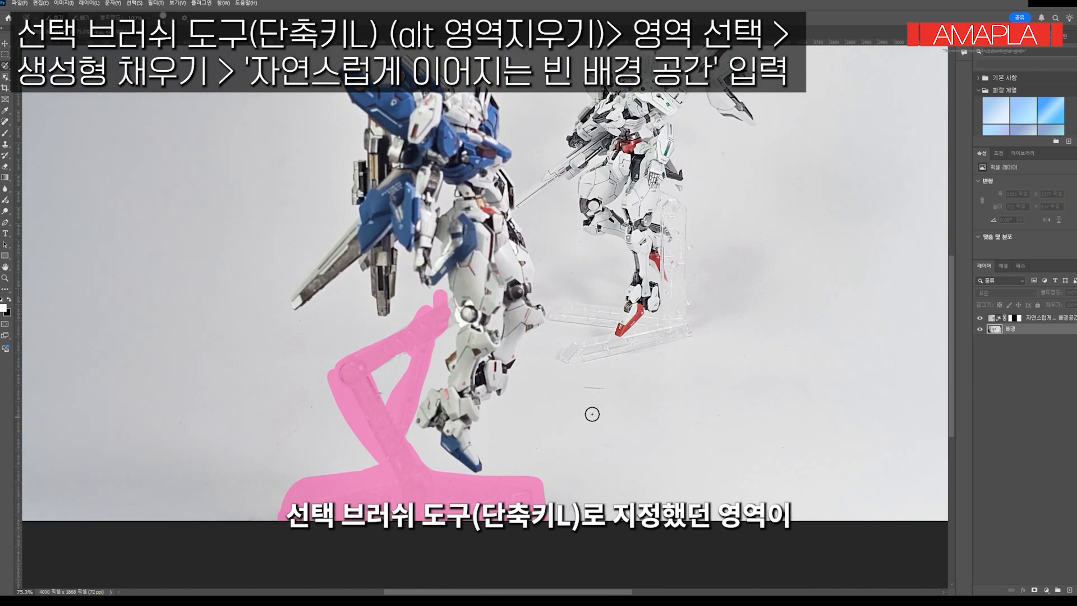
pyautogui.moveTo(562, 326)
pyautogui.mouseDown()
pyautogui.moveTo(621, 310)
pyautogui.moveTo(589, 345)
pyautogui.moveTo(601, 319)
pyautogui.moveTo(583, 368)
pyautogui.moveTo(590, 347)
pyautogui.moveTo(607, 342)
pyautogui.moveTo(579, 345)
pyautogui.moveTo(593, 363)
pyautogui.moveTo(689, 341)
pyautogui.moveTo(663, 333)
pyautogui.mouseUp()
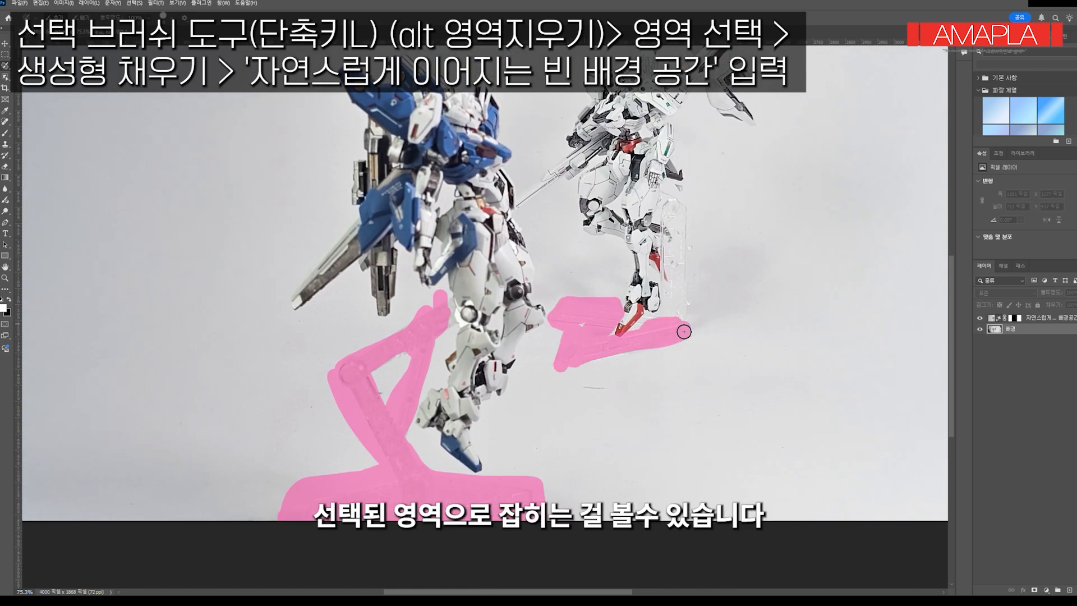
pyautogui.moveTo(694, 289); pyautogui.dragTo(689, 250)
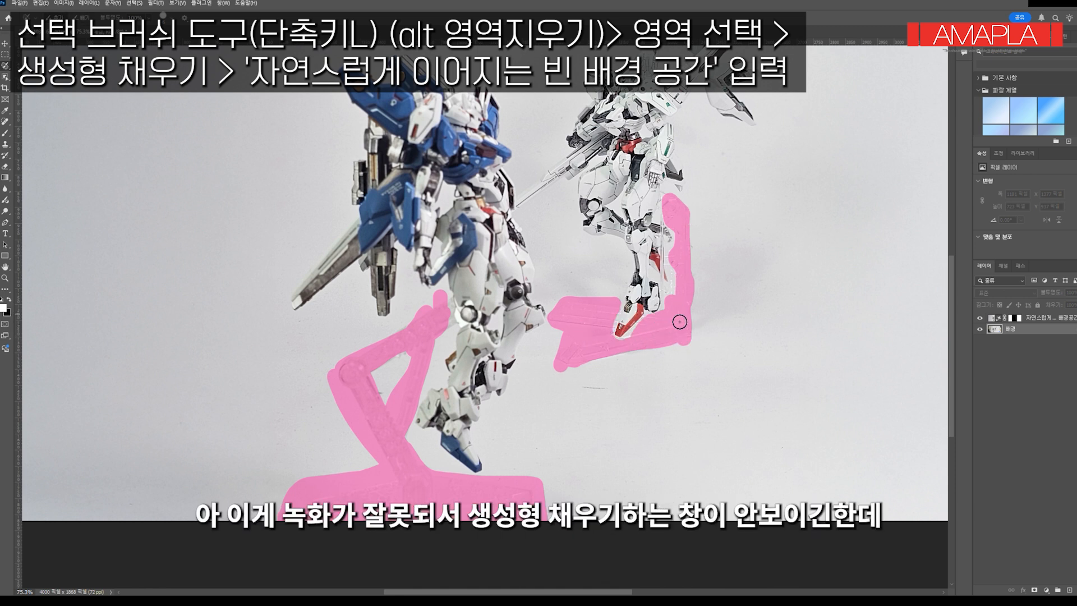
pyautogui.scroll(-3, 679, 322)
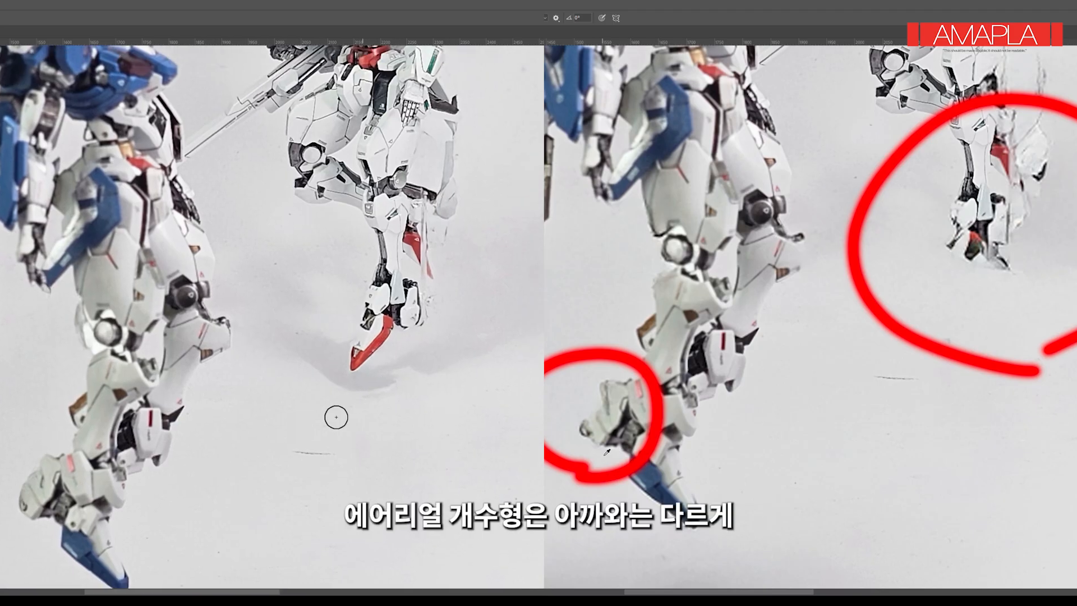
# Examine the figures' feet, select the generative layer that removes the stands, and bring its variations into view
pyautogui.moveTo(225, 460); pyautogui.dragTo(242, 412)
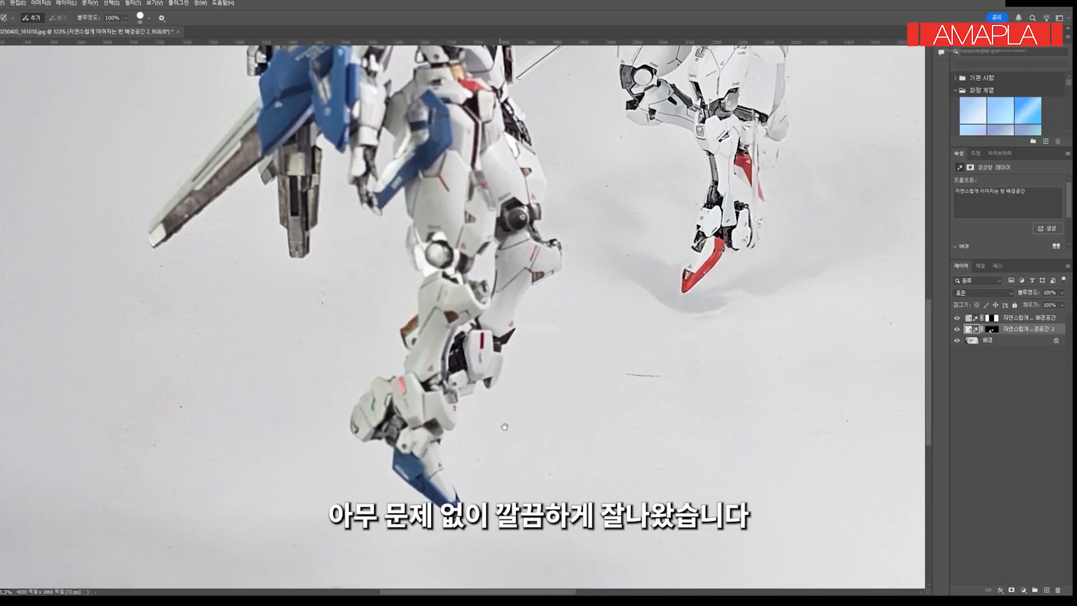
pyautogui.press('b')
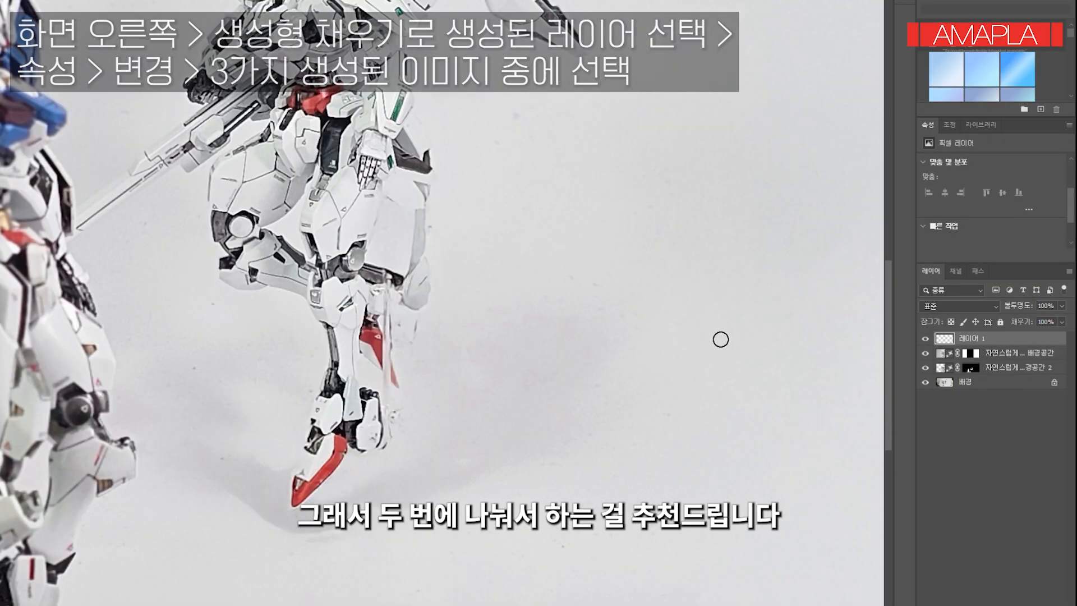
pyautogui.scroll(-1, 999, 232)
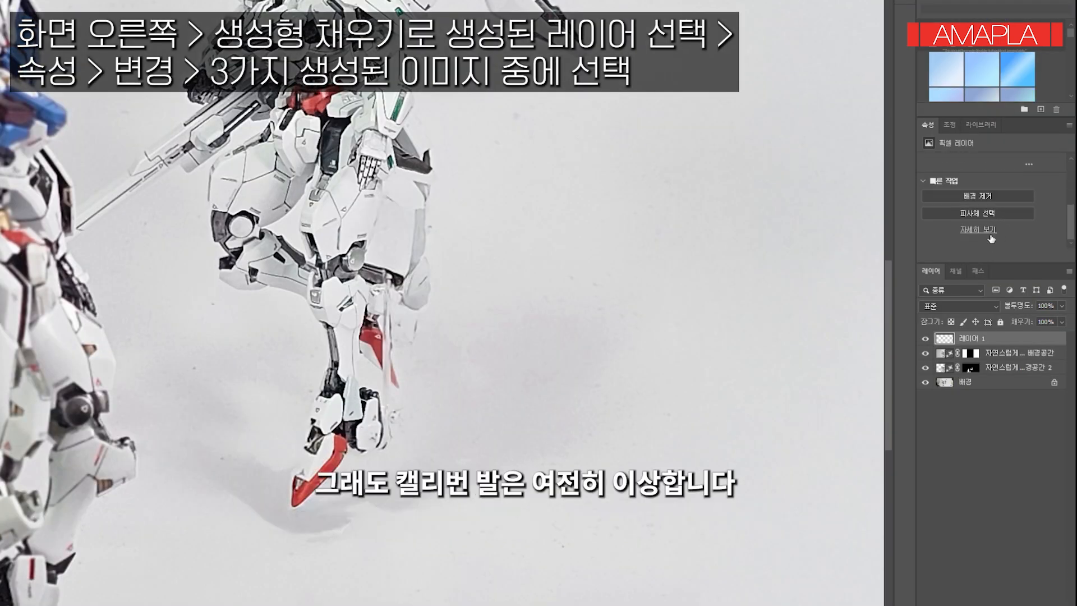
pyautogui.click(990, 369)
pyautogui.scroll(-3, 981, 241)
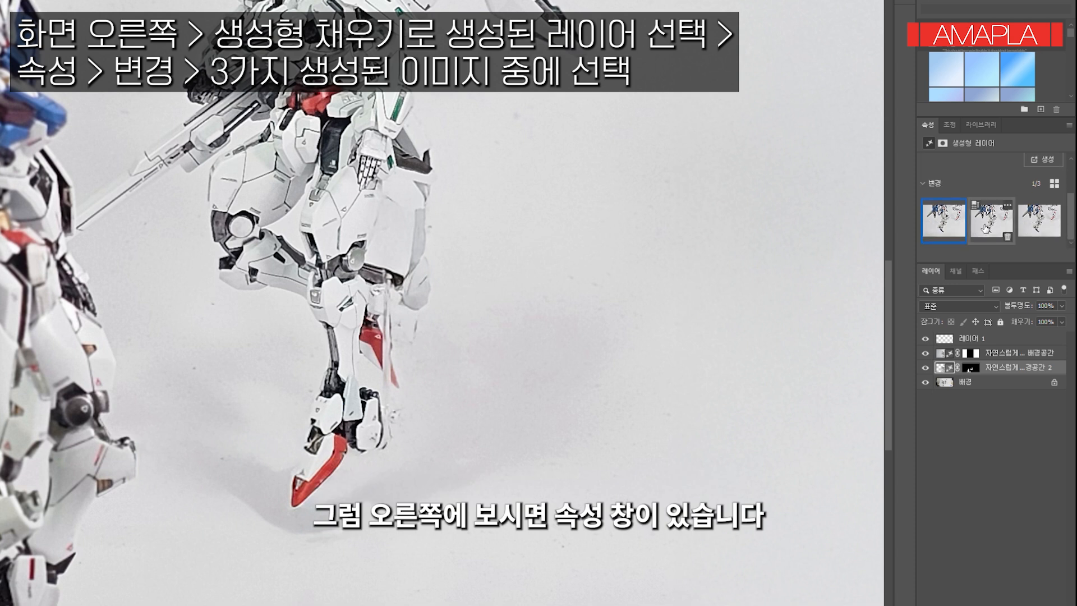
# Compare the three stand-removal variations around the rear figure's lower legs and feet, and apply the third one
pyautogui.click(997, 223)
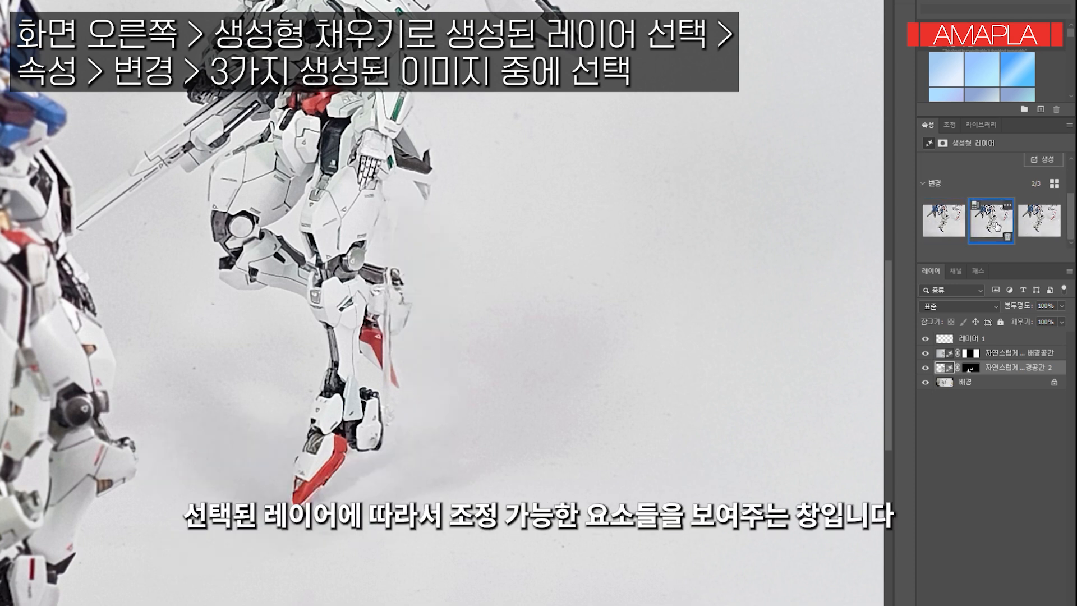
pyautogui.click(1051, 230)
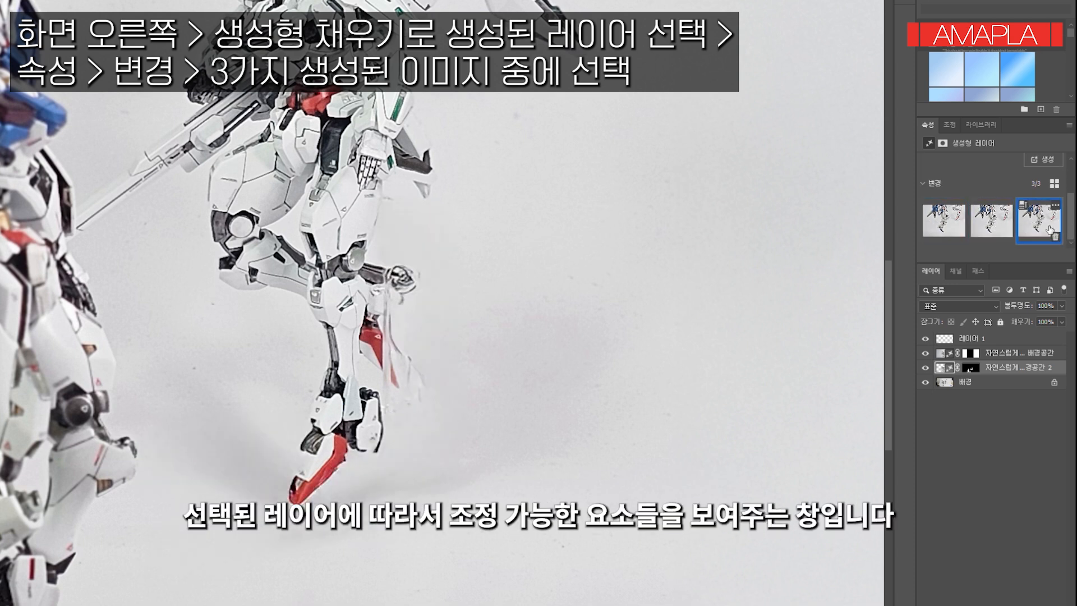
pyautogui.moveTo(493, 440); pyautogui.dragTo(512, 424)
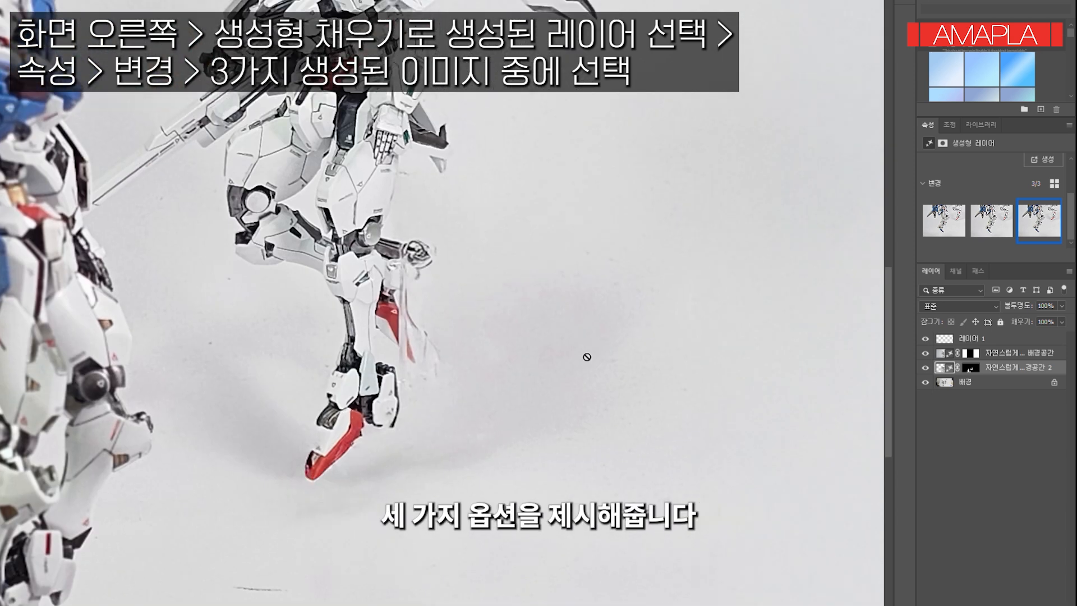
pyautogui.click(992, 224)
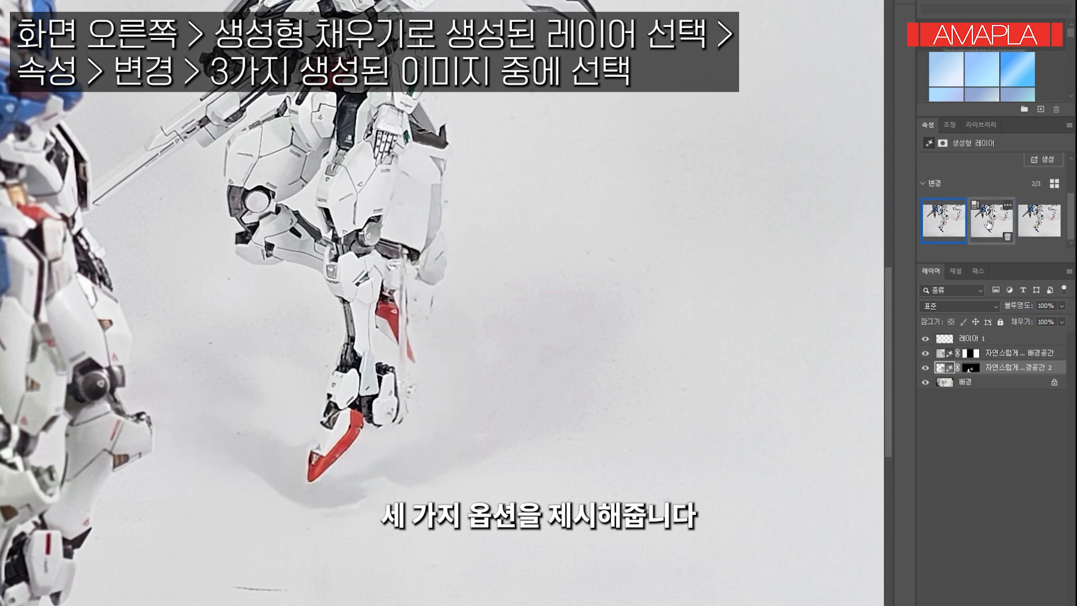
pyautogui.click(1036, 223)
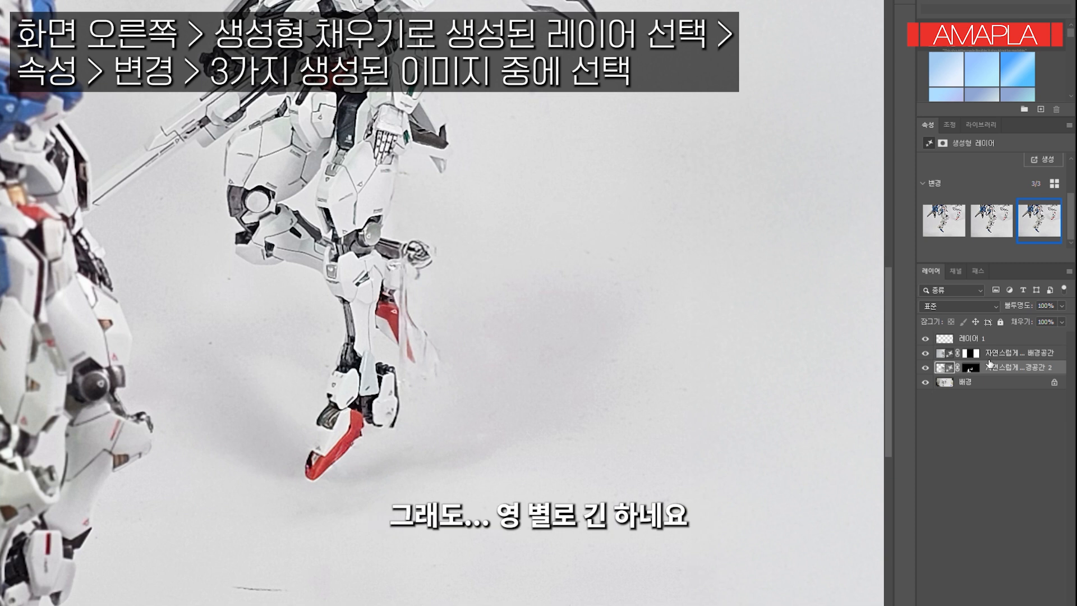
# On 레이어 1, brush temporary red marks around the rear figure's foot and lower leg, and undo them
pyautogui.click(972, 341)
pyautogui.moveTo(362, 541)
pyautogui.mouseDown()
pyautogui.moveTo(531, 344)
pyautogui.moveTo(409, 539)
pyautogui.moveTo(377, 547)
pyautogui.mouseUp()
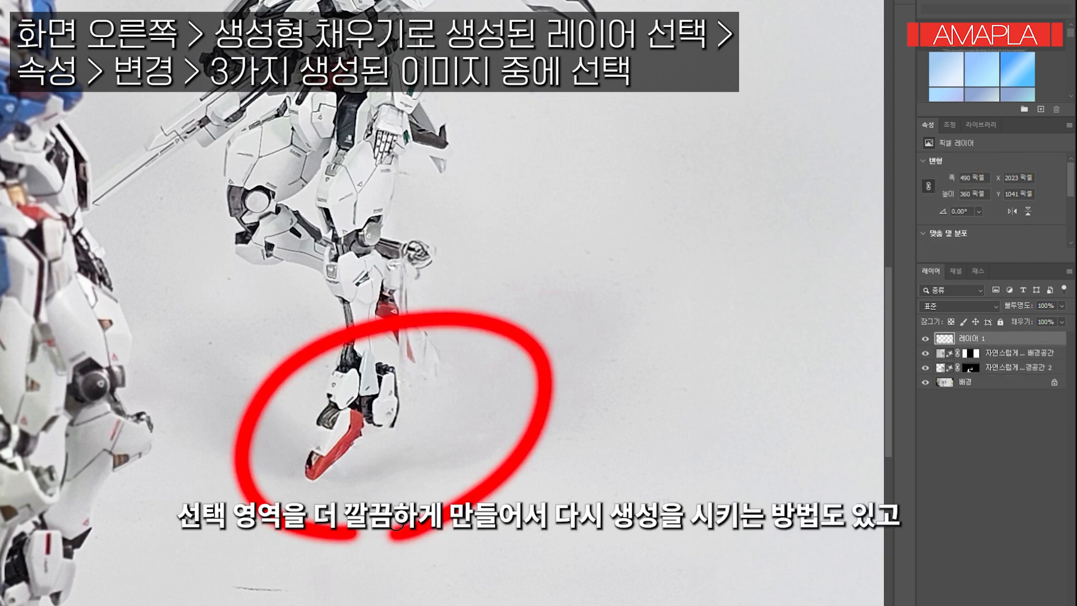
pyautogui.hotkey('ctrl', 'z')
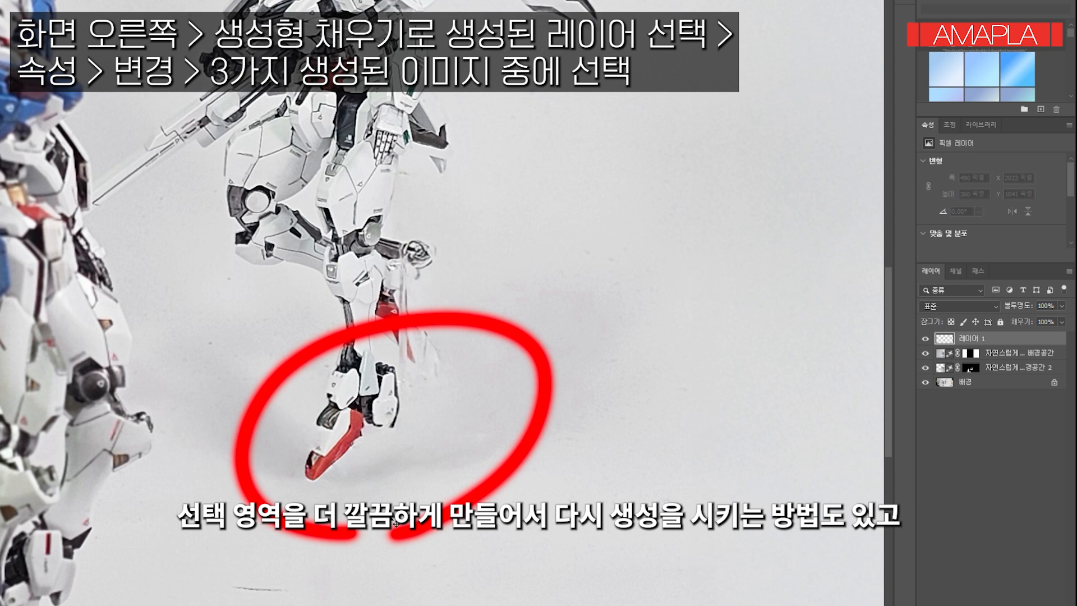
pyautogui.moveTo(423, 375); pyautogui.dragTo(409, 466)
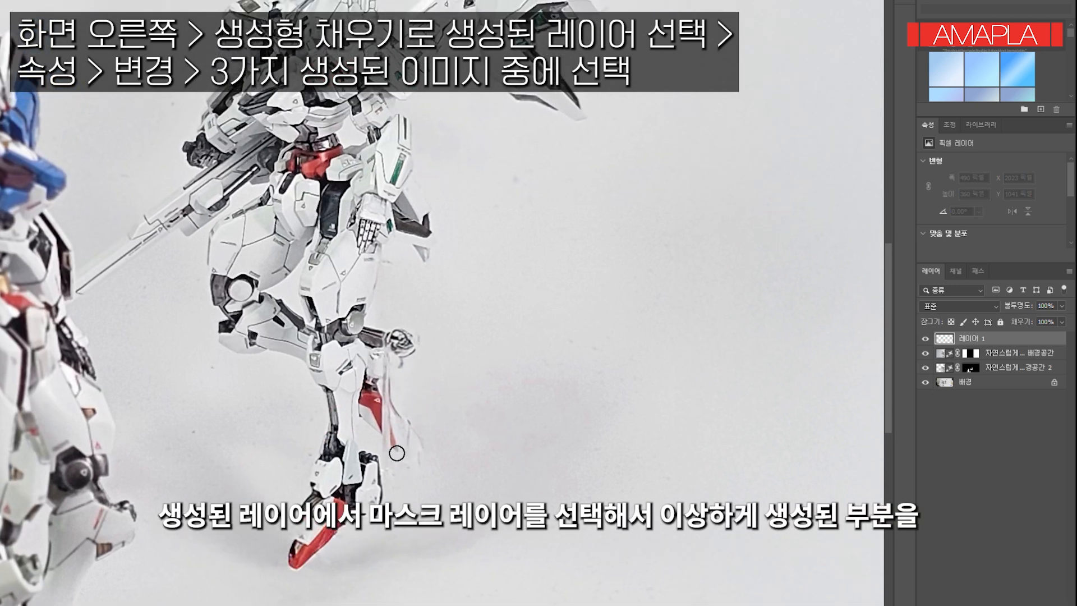
pyautogui.moveTo(493, 265); pyautogui.dragTo(306, 483)
pyautogui.moveTo(320, 275); pyautogui.dragTo(542, 491)
pyautogui.moveTo(256, 491); pyautogui.dragTo(396, 604)
# Examine both figures' legs, and compare the second and third variations on the generative layer that removes the stands
pyautogui.scroll(-5, 395, 471)
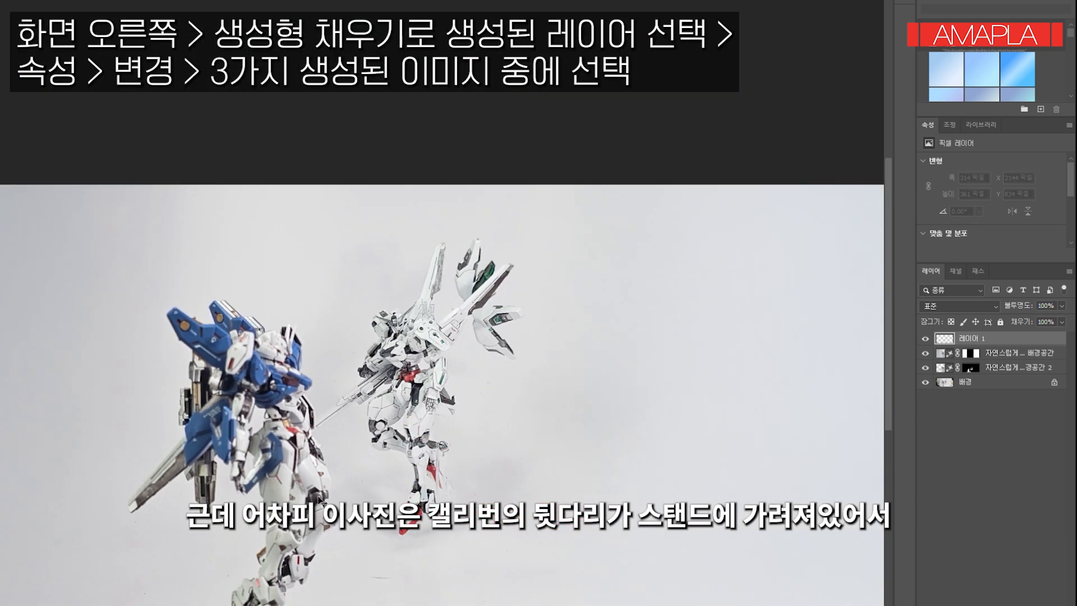
pyautogui.scroll(5, 353, 445)
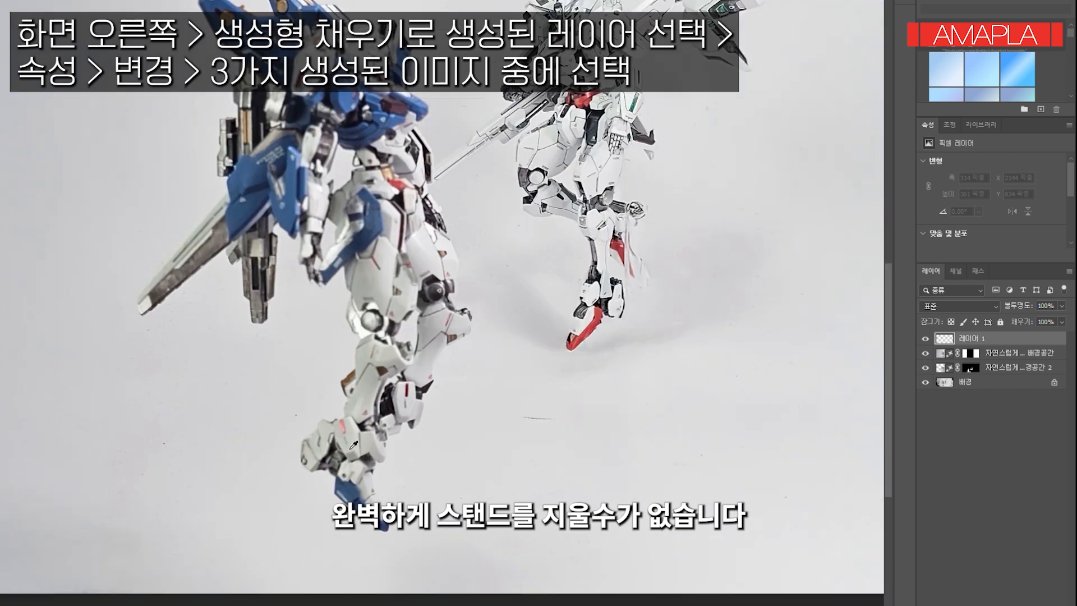
pyautogui.scroll(3, 354, 445)
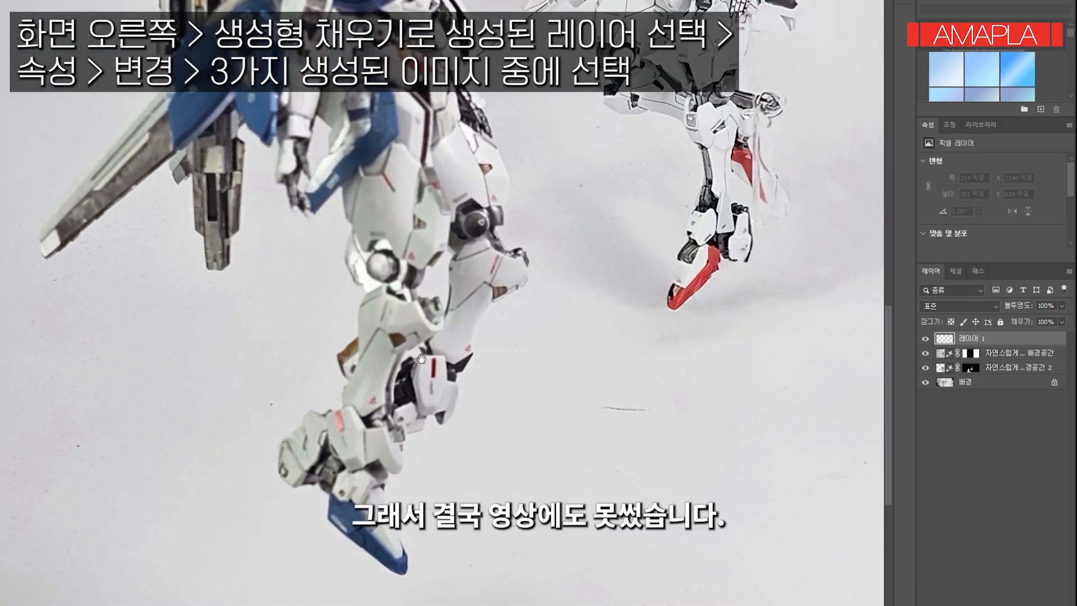
pyautogui.scroll(2, 420, 359)
pyautogui.scroll(-2, 1019, 226)
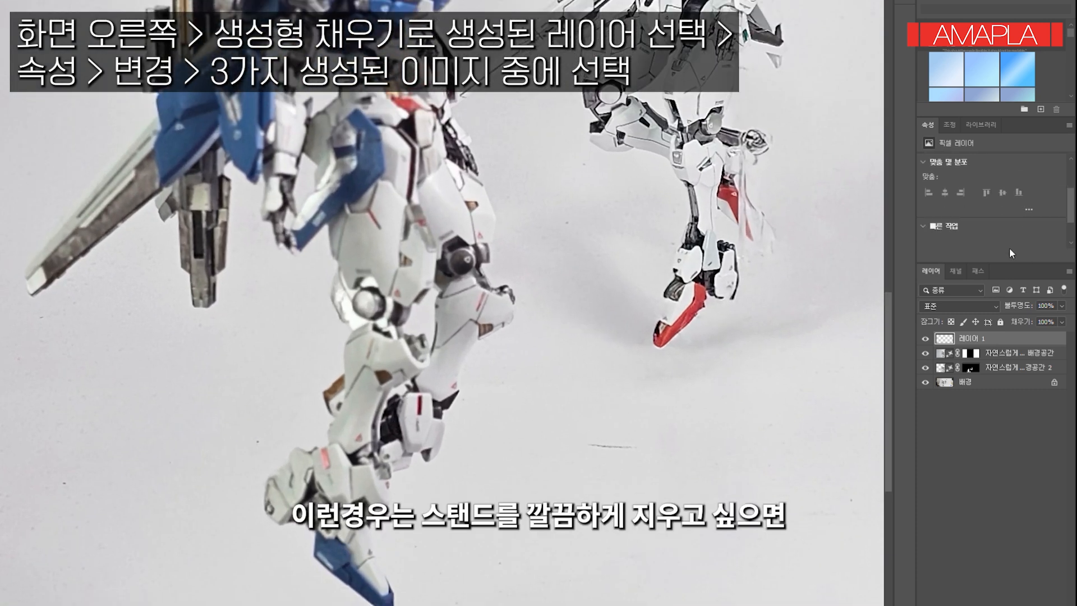
pyautogui.click(1004, 368)
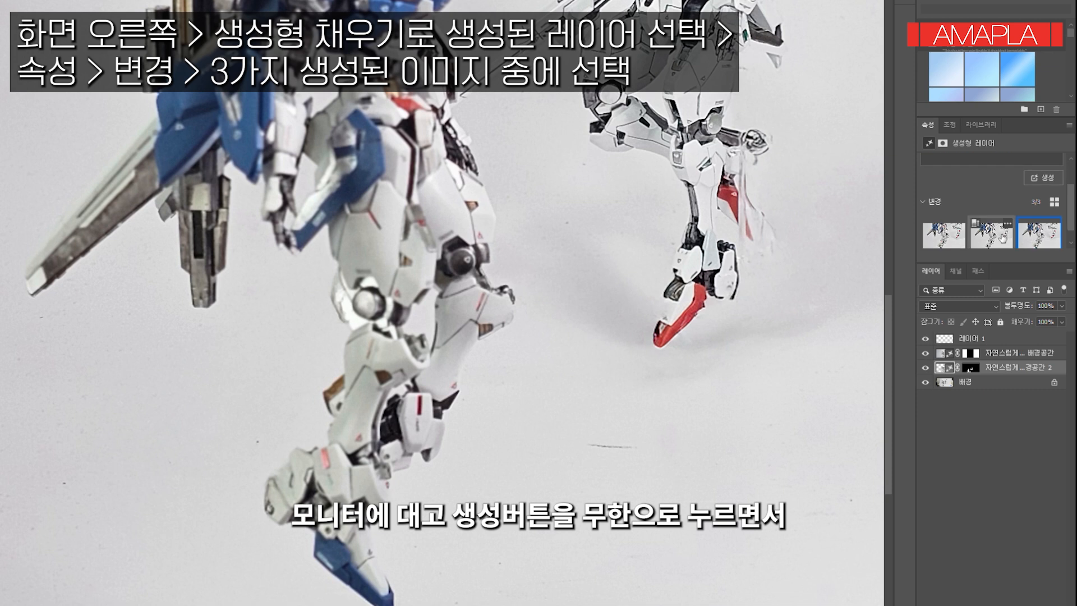
pyautogui.scroll(-1, 993, 229)
pyautogui.click(996, 229)
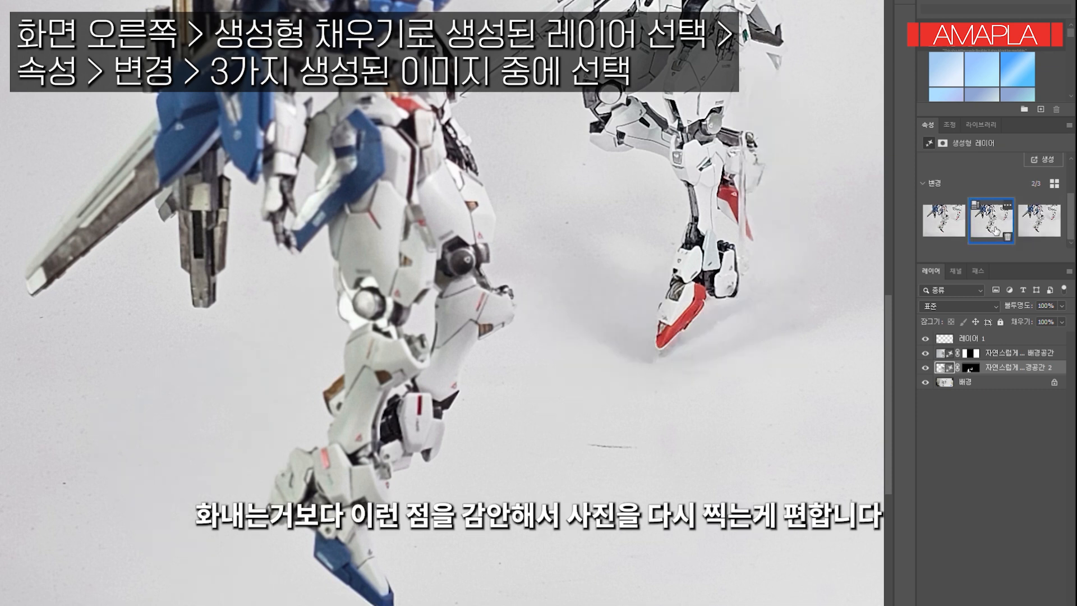
pyautogui.click(1055, 232)
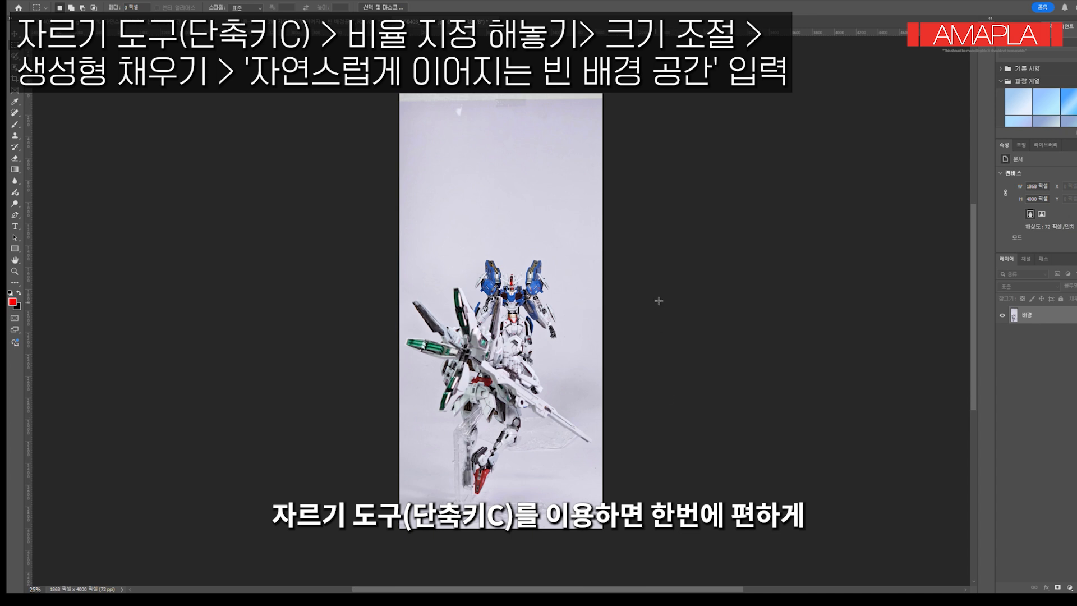
# Widen the portrait photo's canvas to 16:9 around both figures with Generative Expand, using the prompt "자연스럽게 이어지는 빈 배경공간"
pyautogui.press('c')
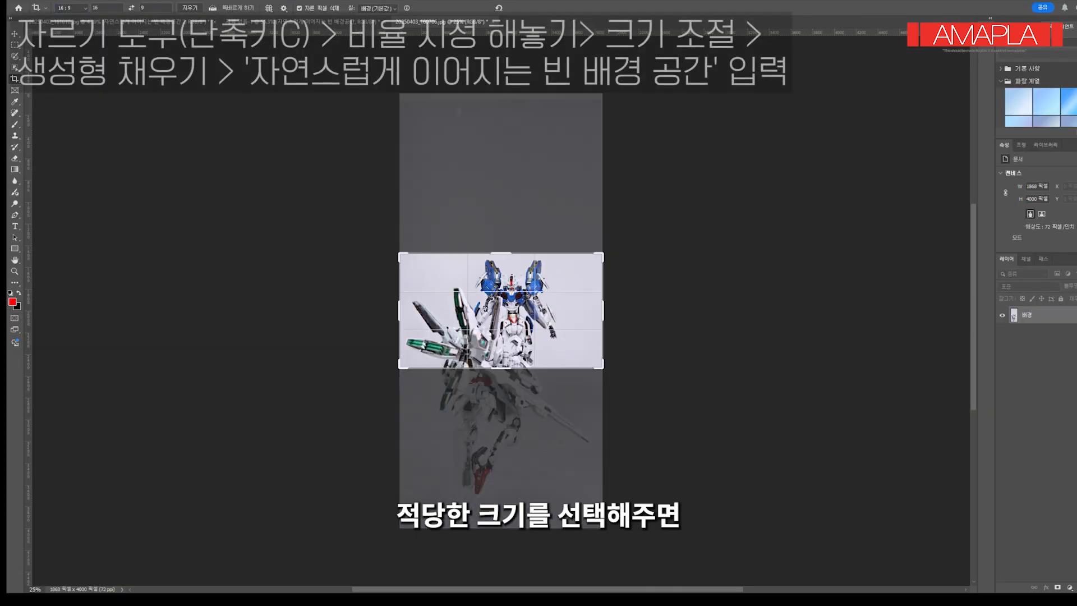
pyautogui.moveTo(609, 318); pyautogui.dragTo(790, 312)
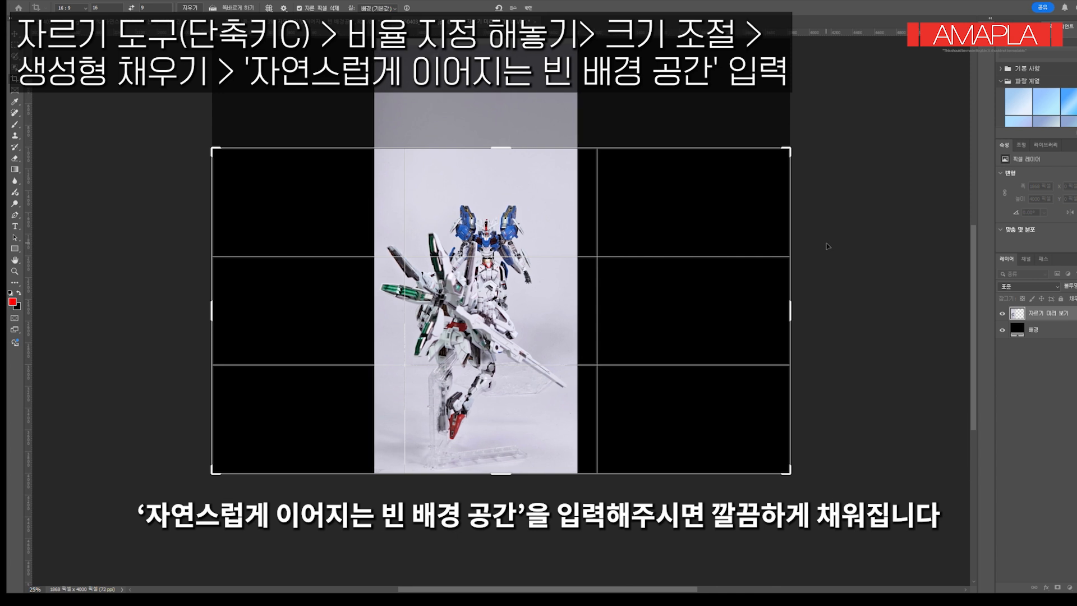
pyautogui.moveTo(748, 252); pyautogui.dragTo(761, 252)
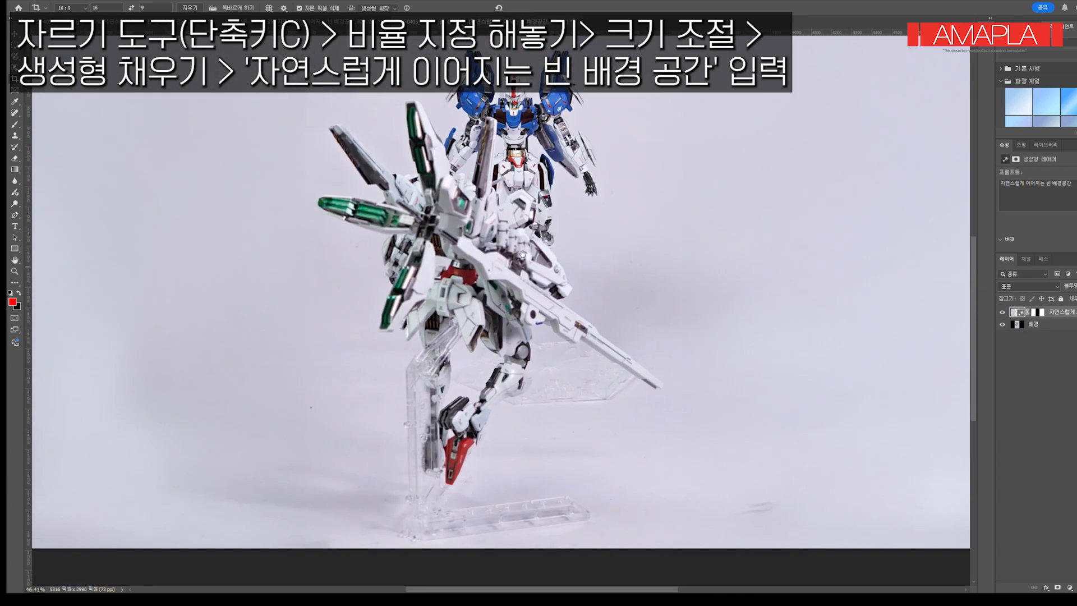
pyautogui.scroll(-3, 453, 436)
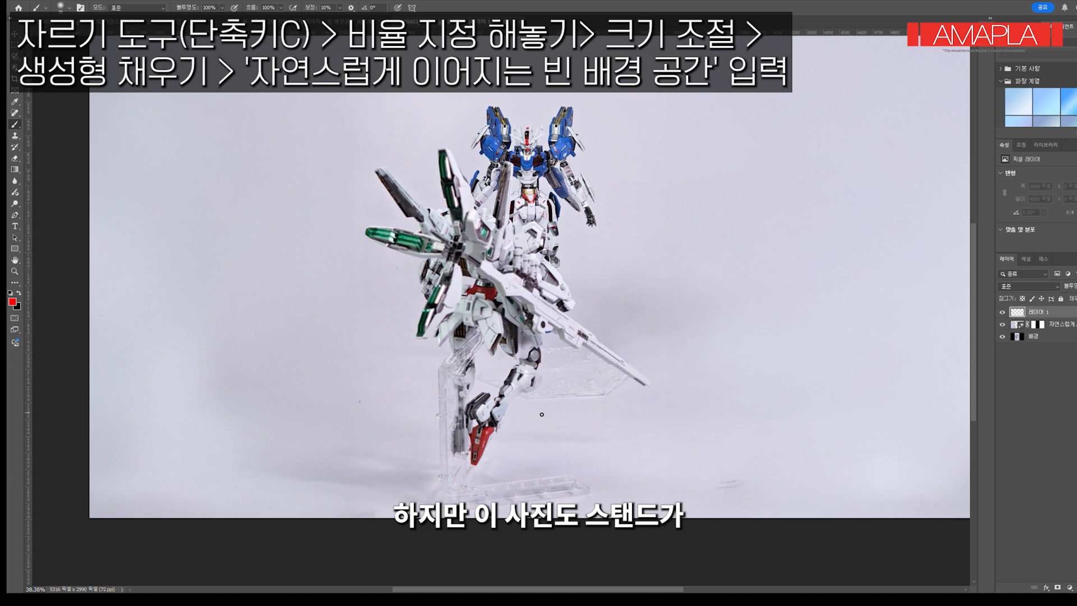
pyautogui.moveTo(482, 308); pyautogui.dragTo(444, 448)
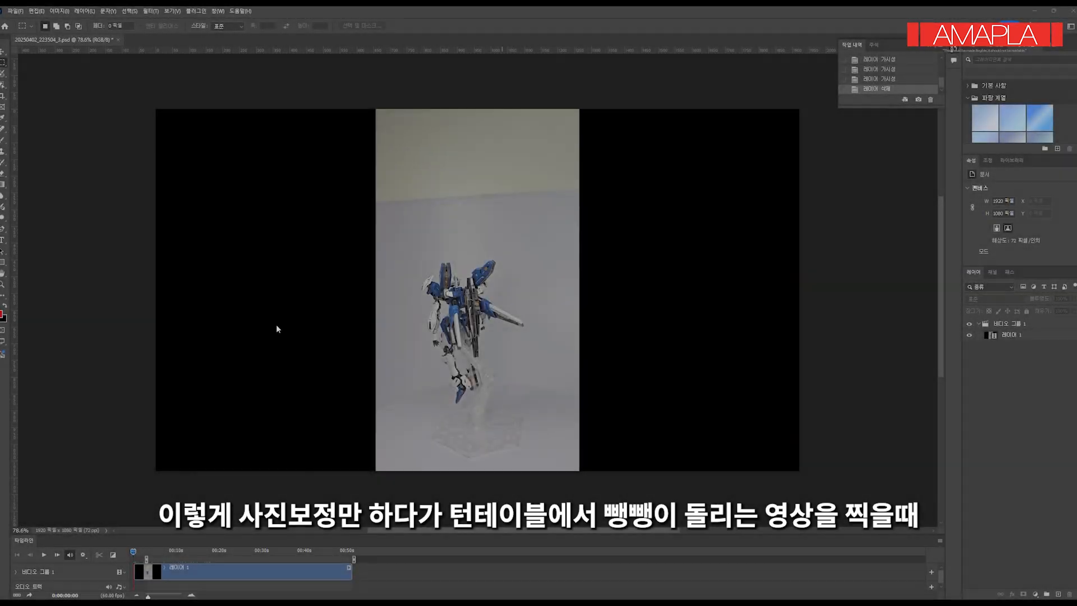
# In the turntable video document, move the timeline playhead to 0:00:29:22
pyautogui.scroll(1, 463, 361)
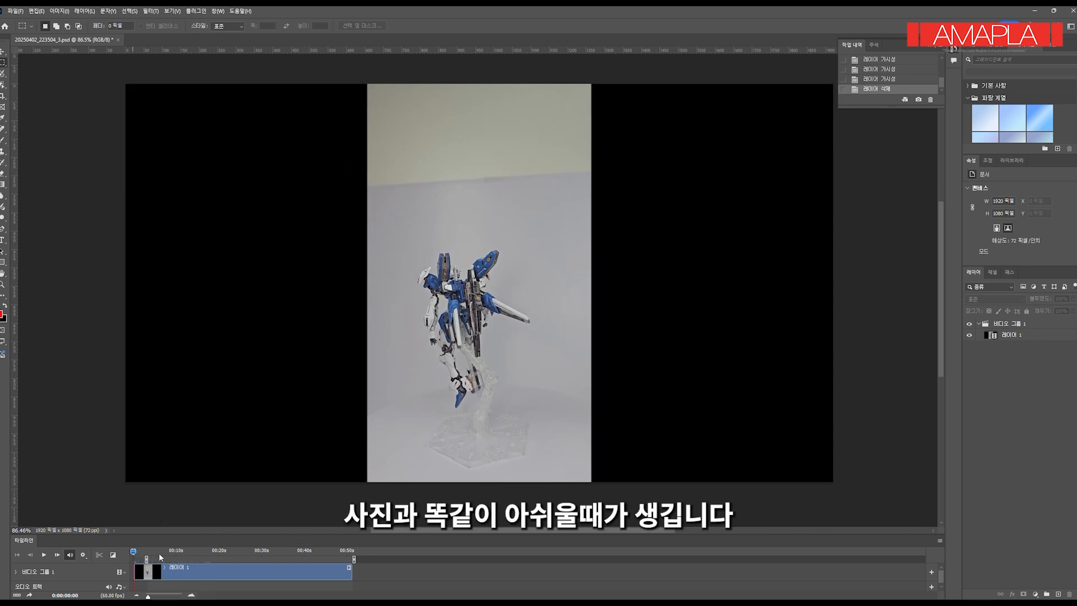
pyautogui.moveTo(134, 553); pyautogui.dragTo(258, 570)
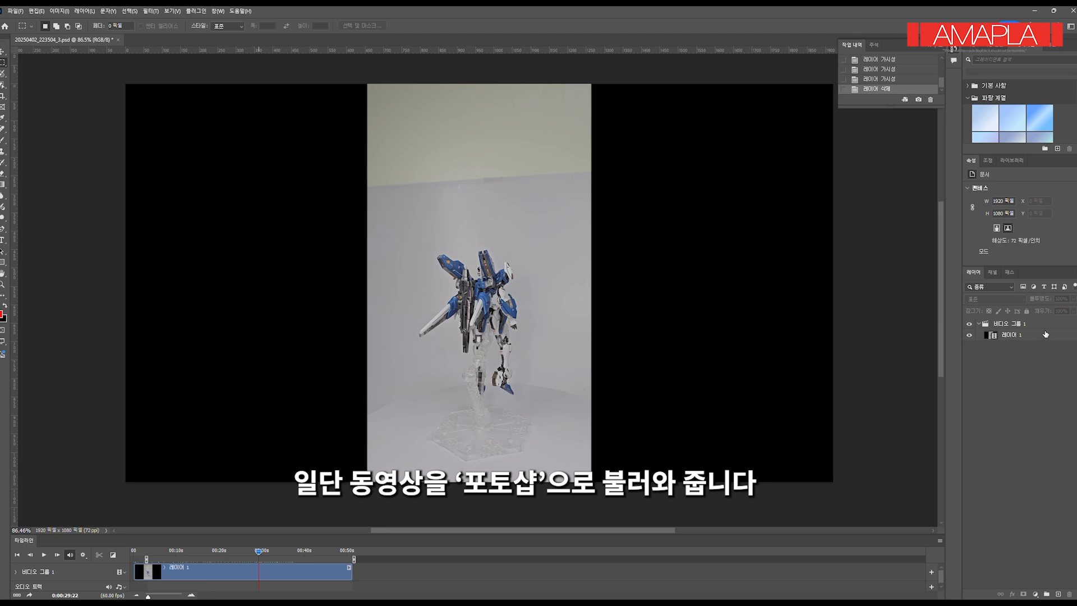
pyautogui.click(1045, 324)
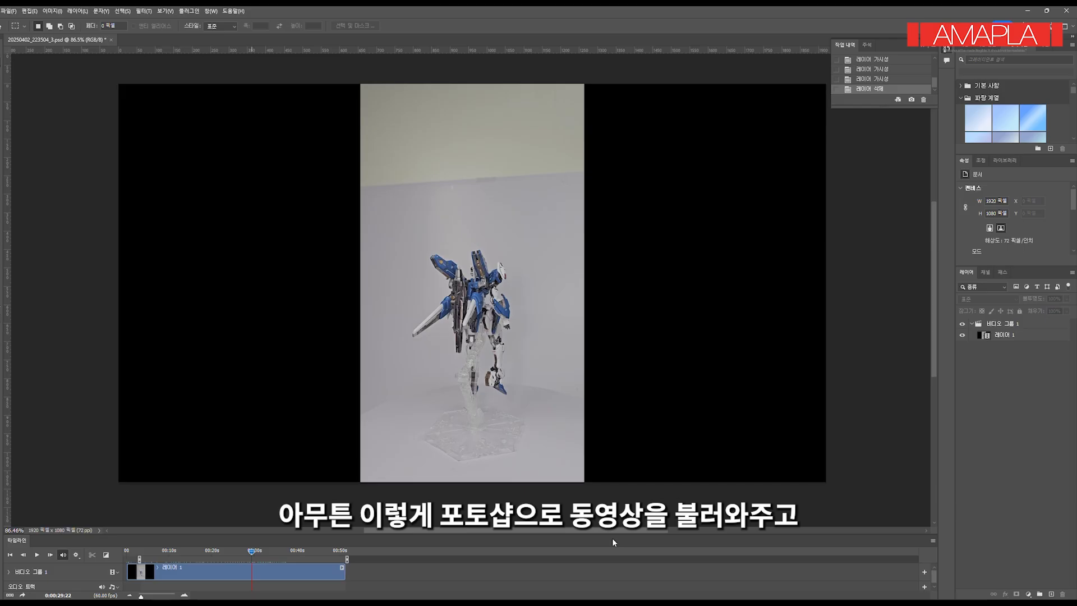
# Create a new empty layer and move it out of the video group to the top of the layer stack
pyautogui.click(1037, 325)
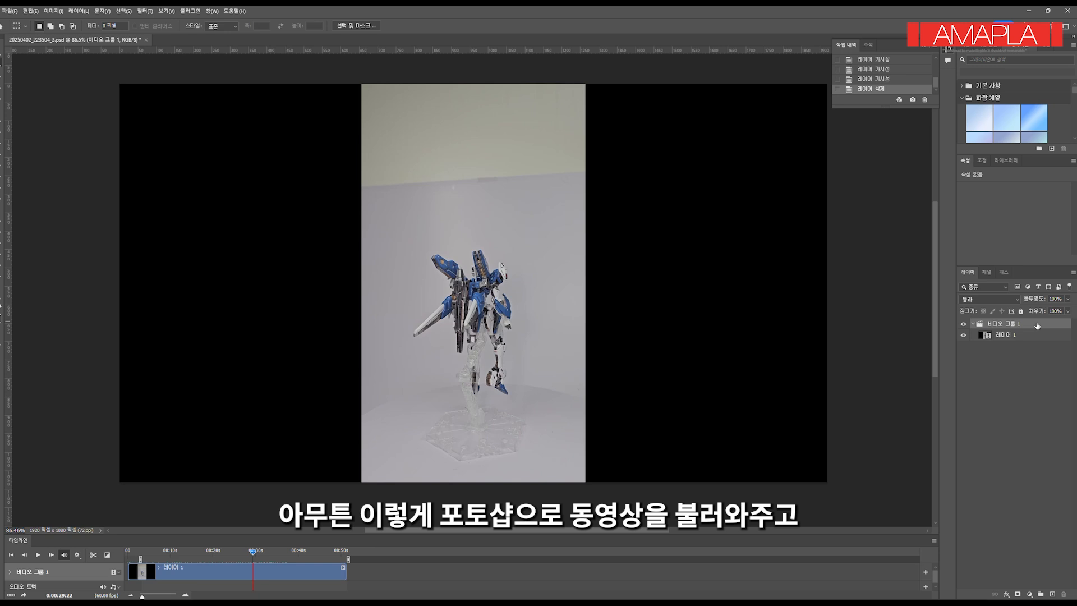
pyautogui.hotkey('ctrl', 'shift', 'n')
pyautogui.press('Return')
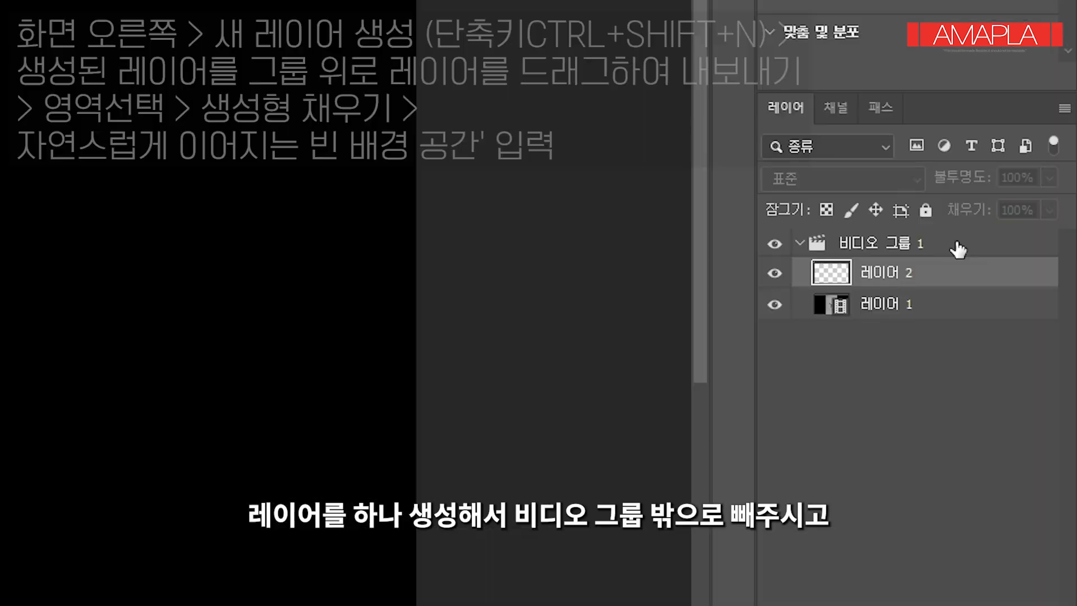
pyautogui.moveTo(870, 272); pyautogui.dragTo(839, 234)
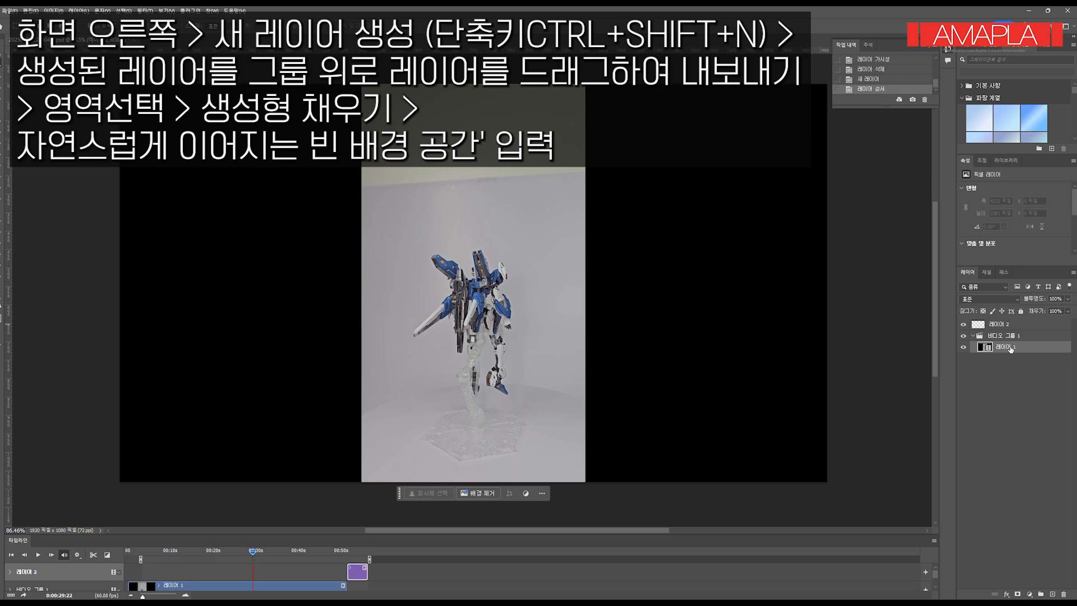
pyautogui.click(1002, 324)
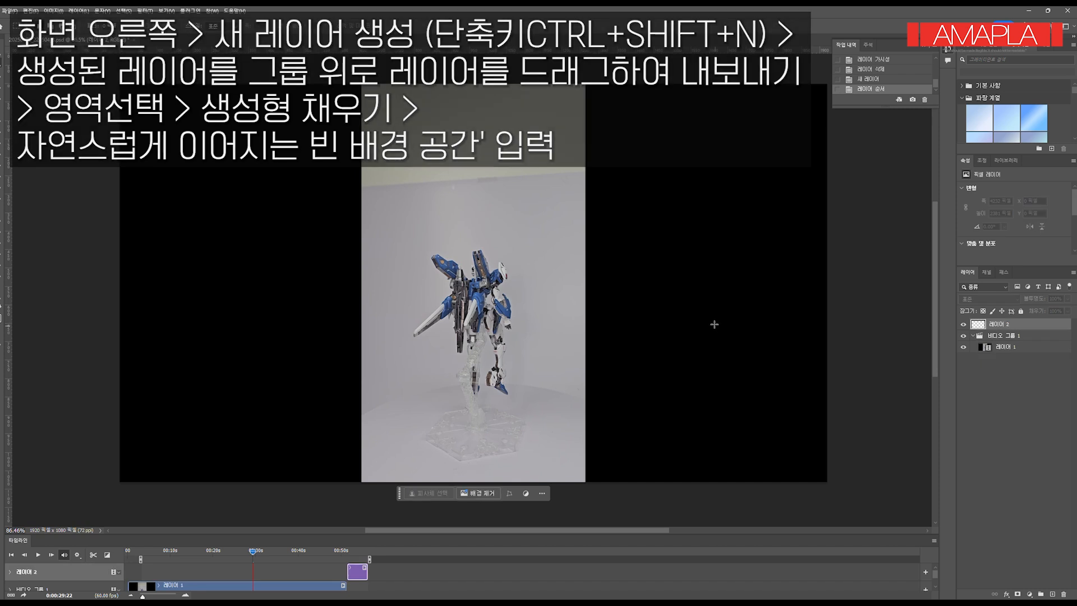
# Select the black side areas and the strip above the figure, and Generative Fill them with the prompt "자연스럽게 이어지는 빈 배경 공간"
pyautogui.moveTo(362, 83); pyautogui.dragTo(120, 482)
pyautogui.scroll(1, 166, 494)
pyautogui.moveTo(118, 81); pyautogui.dragTo(836, 503)
pyautogui.moveTo(361, 83); pyautogui.dragTo(641, 189)
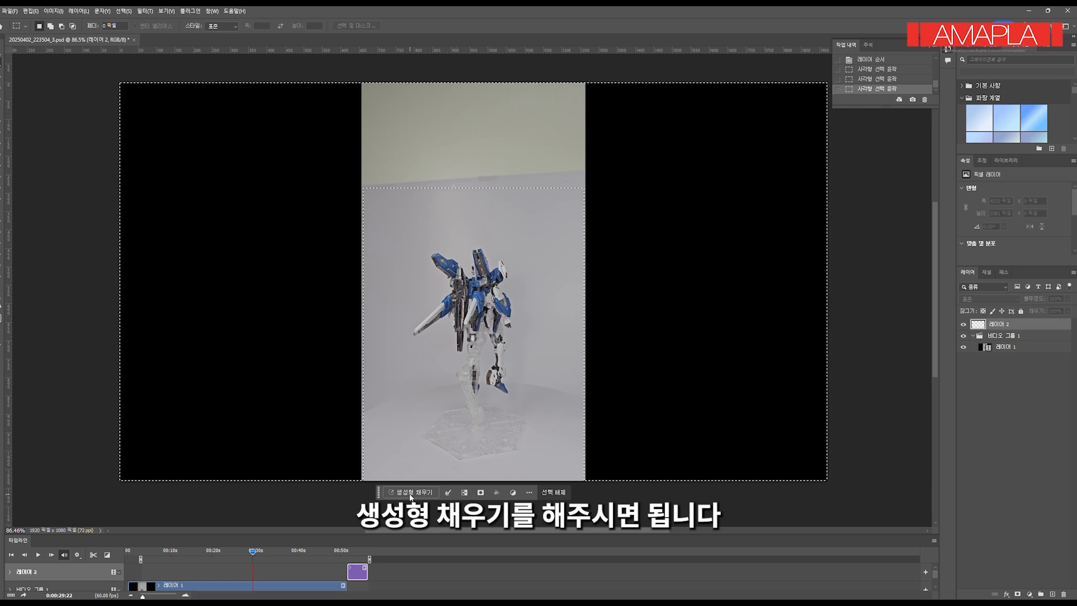
pyautogui.click(564, 492)
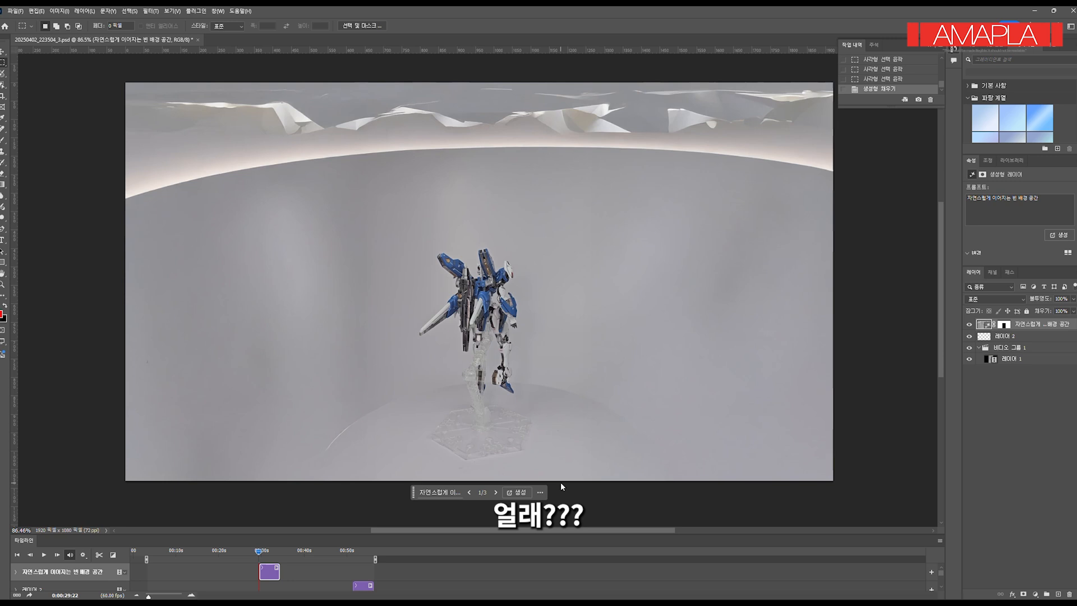
# Compare the three generated backgrounds around the turntable figure and return to the first variation
pyautogui.click(1021, 232)
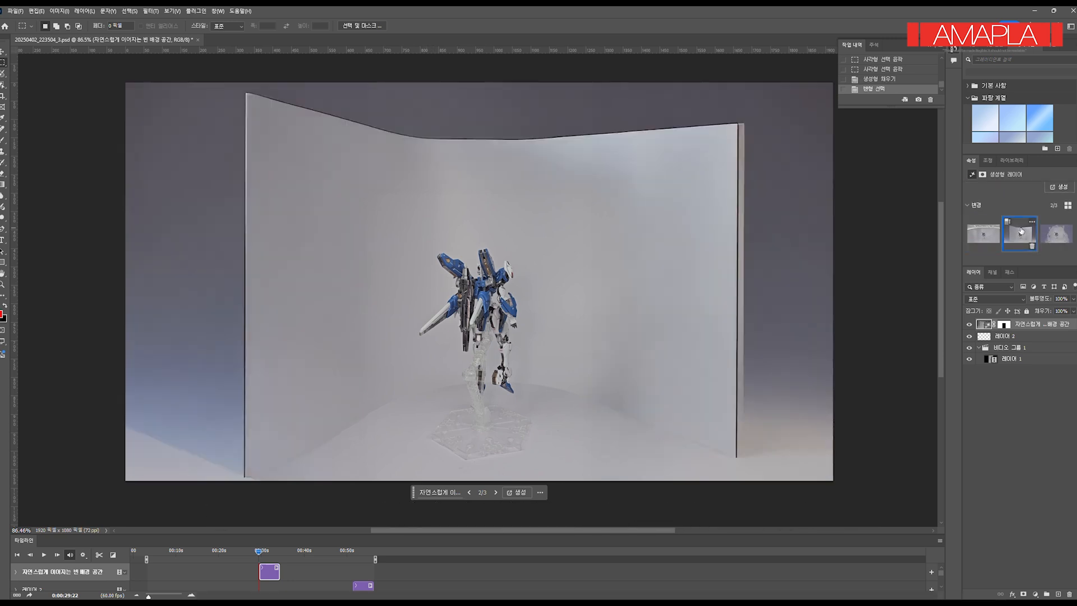
pyautogui.click(1062, 239)
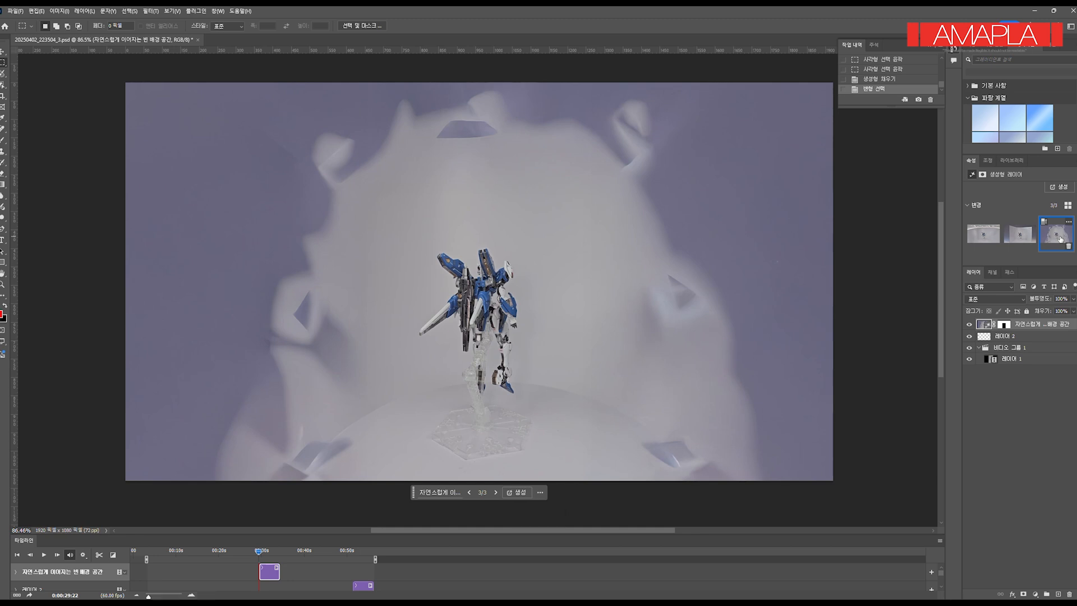
pyautogui.click(1031, 241)
pyautogui.click(997, 240)
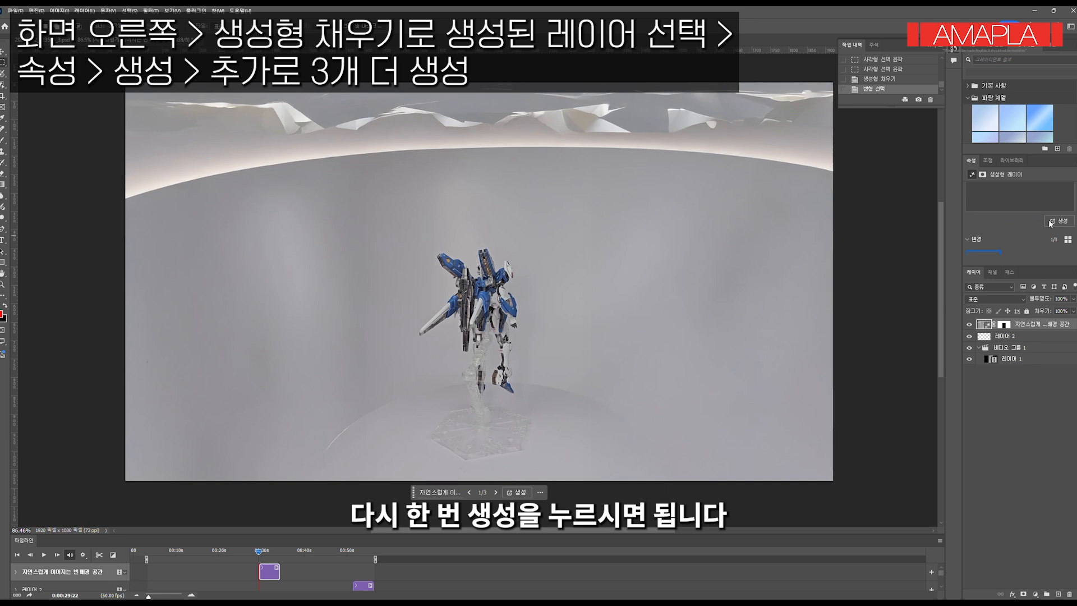
# Generate three more background variations for the turntable video from the same prompt, and preview the new results through the third
pyautogui.click(1058, 236)
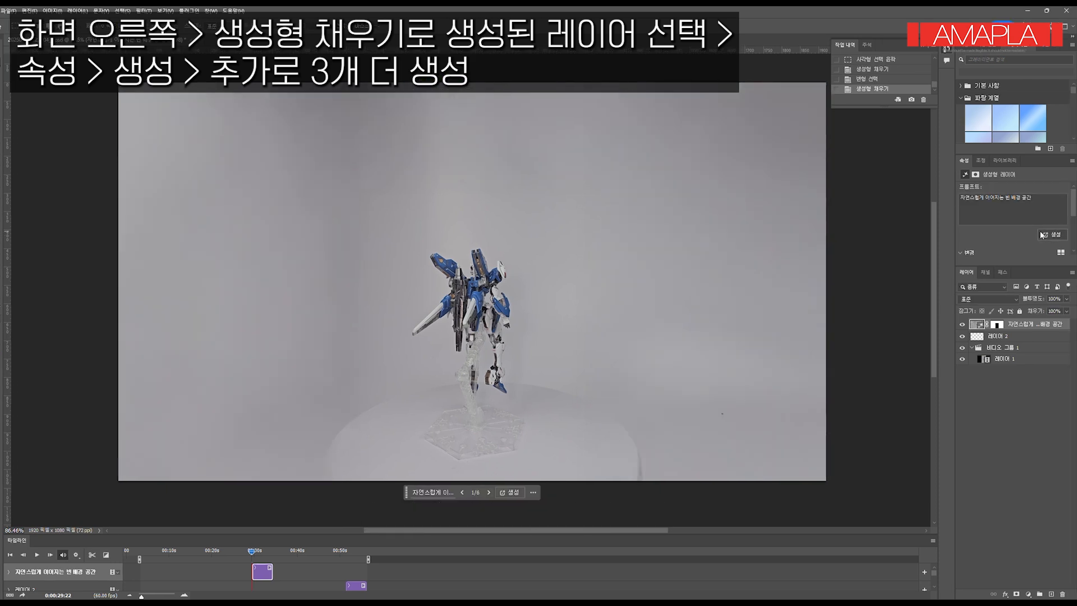
pyautogui.scroll(-2, 1032, 236)
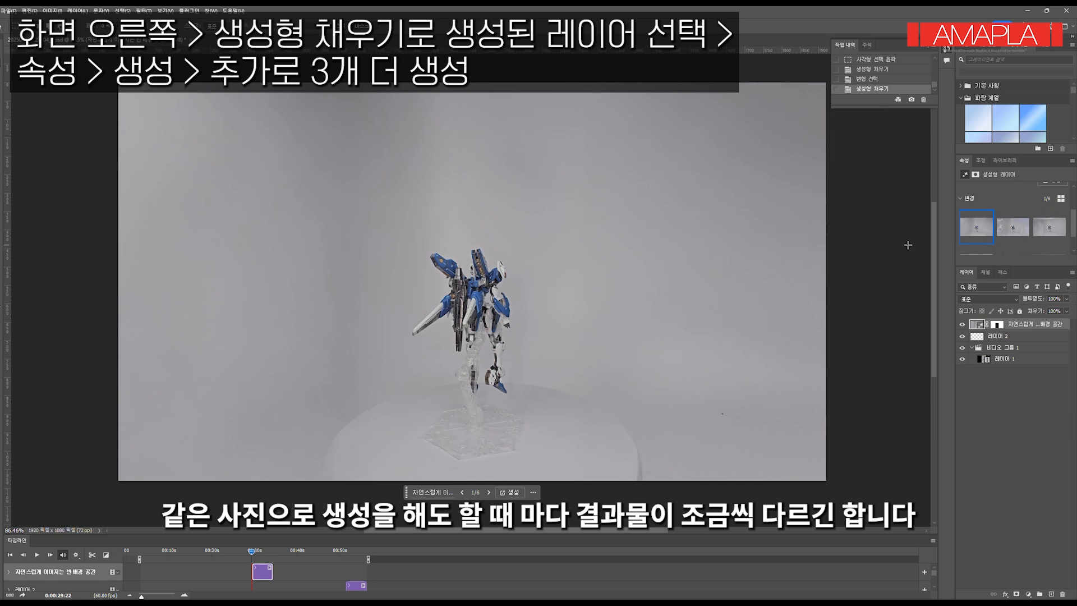
pyautogui.click(1010, 234)
pyautogui.click(1049, 227)
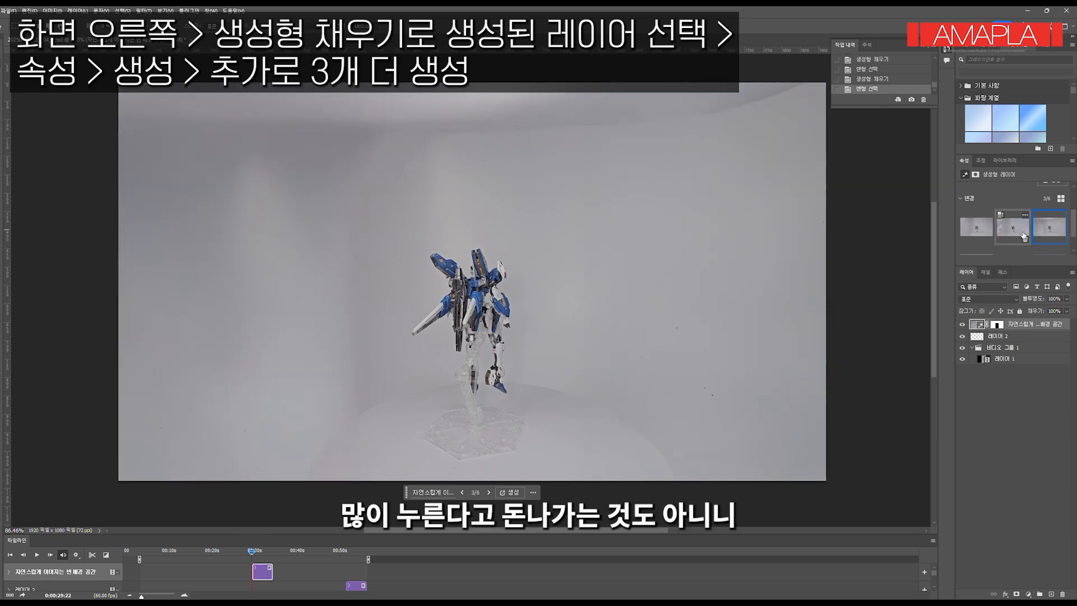
# Choose the first generated background variation and hide the video group so only the generated surroundings remain
pyautogui.click(974, 228)
pyautogui.scroll(1, 504, 424)
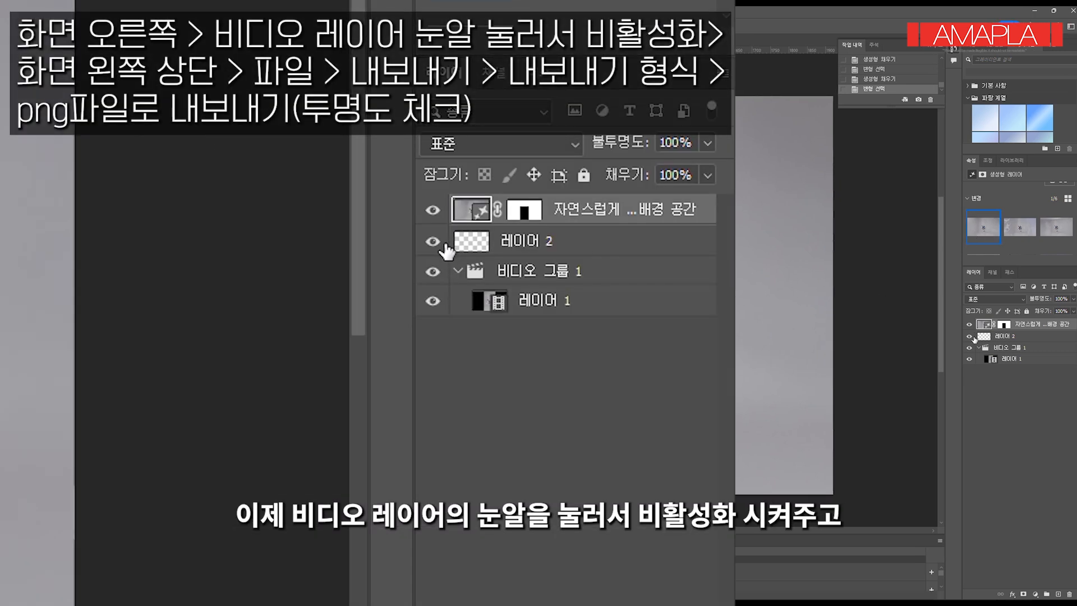
pyautogui.click(970, 348)
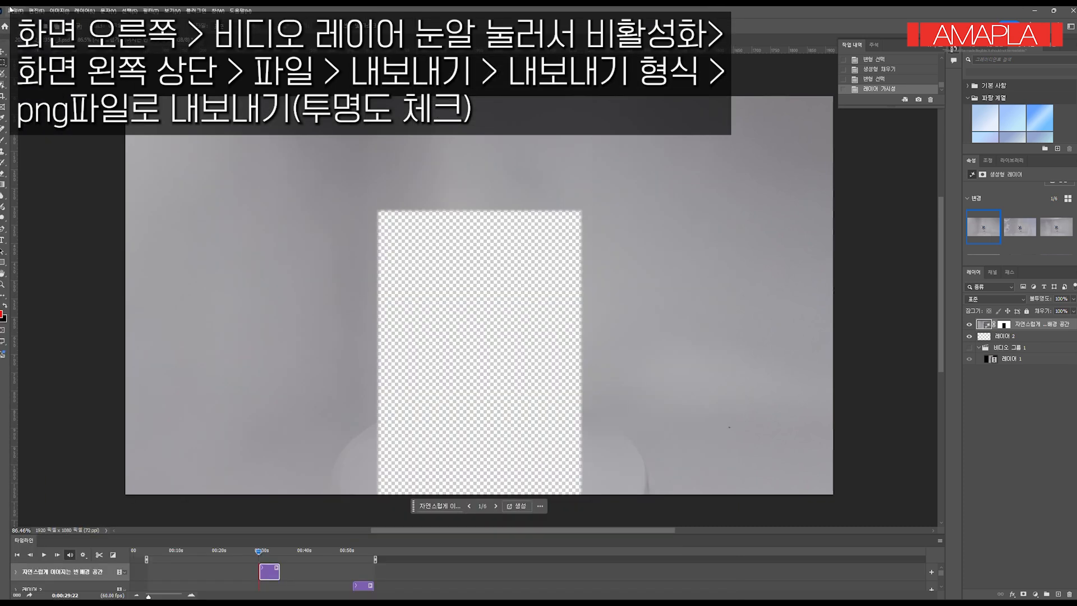
# Export the generated background as a PNG file with transparency
pyautogui.click(17, 5)
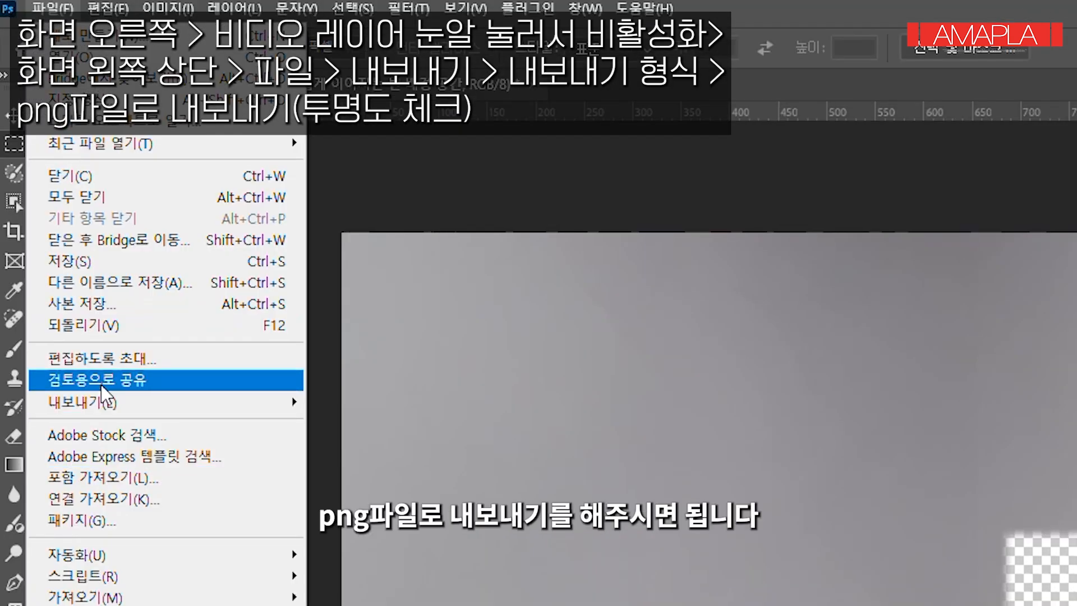
pyautogui.moveTo(107, 402)
pyautogui.click(365, 418)
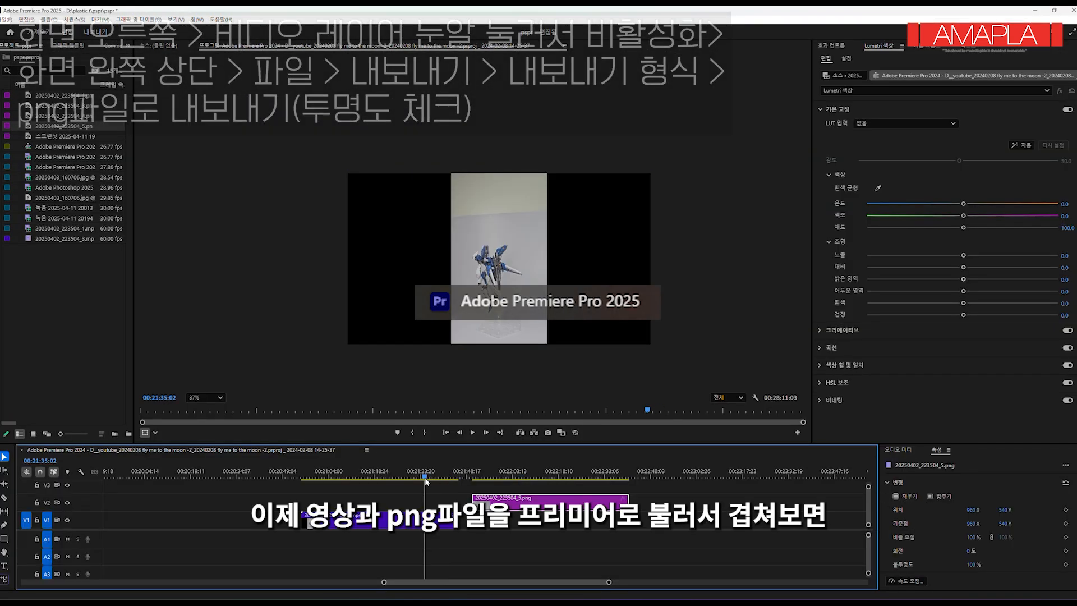
# Switch to Premiere Pro, place the 20250402_223504_5.png clip directly above the turntable video on track V2, and view the overlap
pyautogui.moveTo(531, 503); pyautogui.dragTo(395, 478)
pyautogui.click(361, 474)
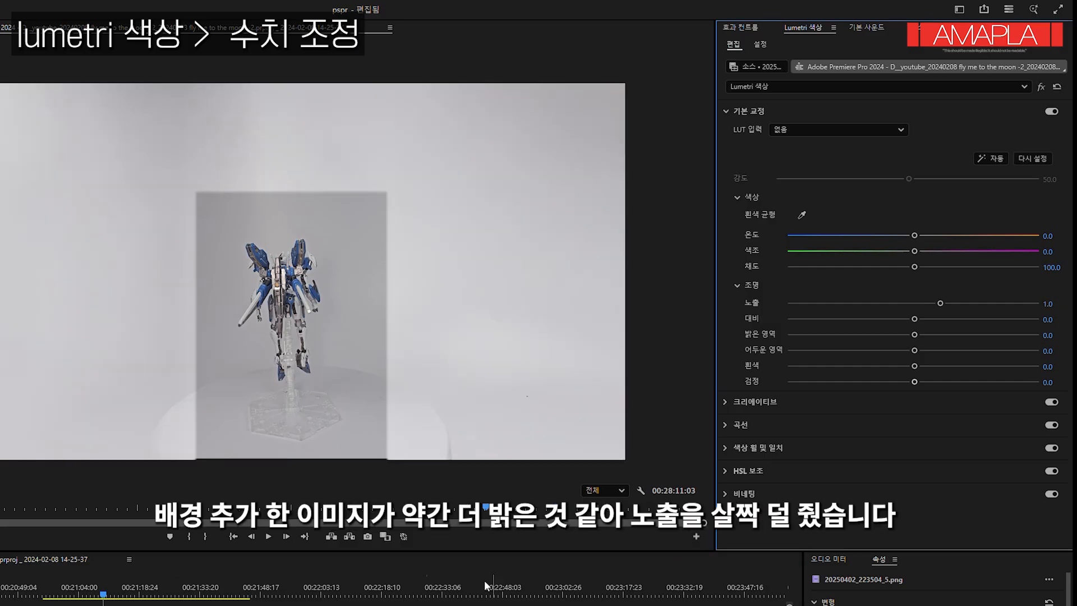
# Match the brightness in Lumetri Color by setting the turntable video's exposure to 1.0 and the PNG background's exposure to 0.9
pyautogui.click(1050, 303)
pyautogui.press('Return')
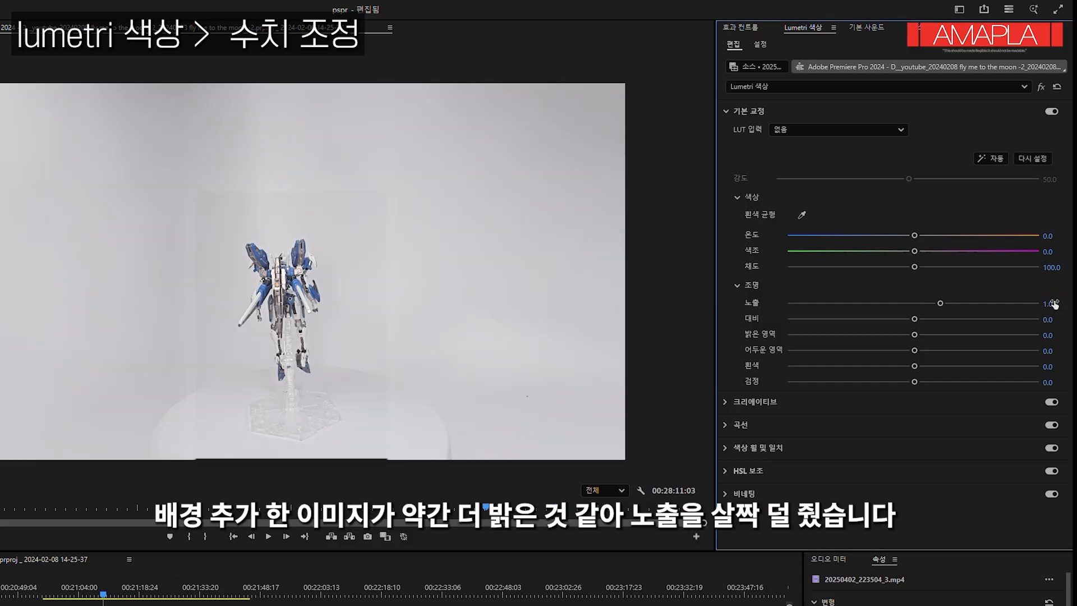
pyautogui.click(187, 579)
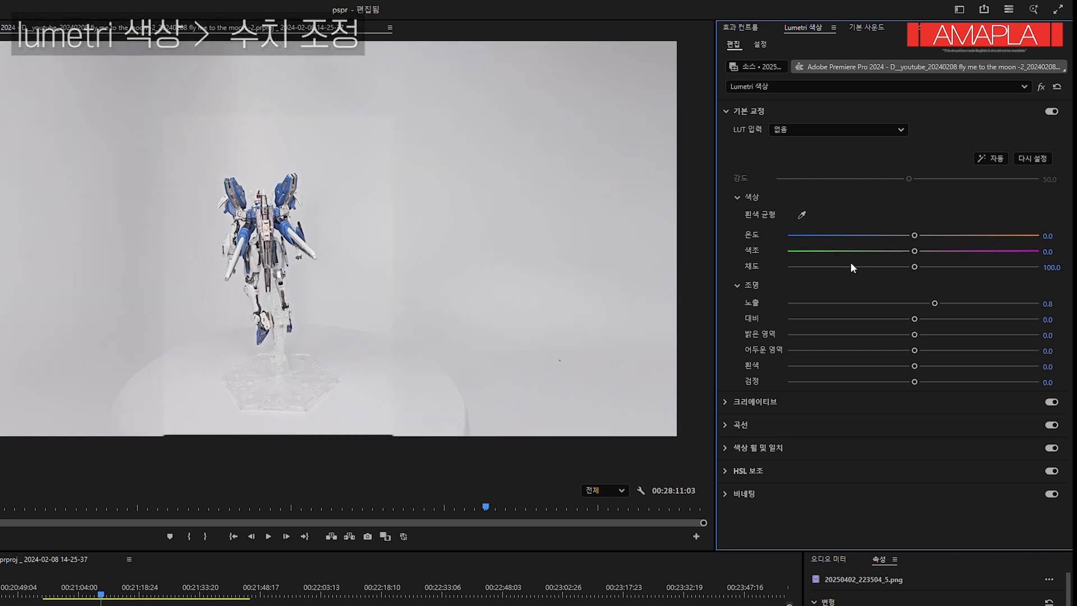
pyautogui.click(1056, 304)
pyautogui.write('0.9')
pyautogui.press('Return')
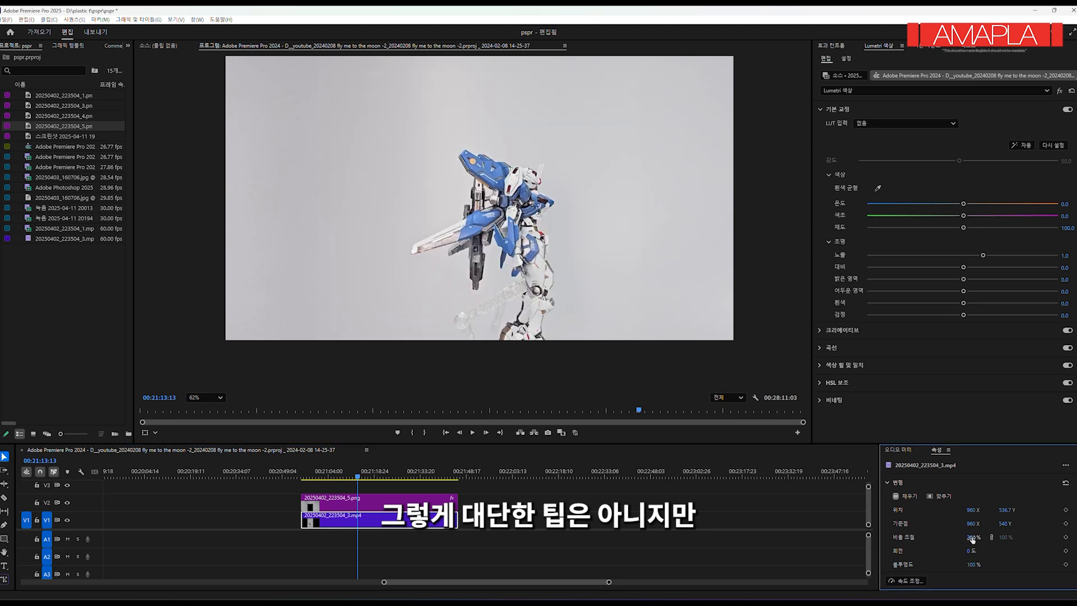
# Move the 200% scaled PNG background to position 960, 258.3 to line it up with the enlarged figure video, and play the sequence
pyautogui.click(832, 45)
pyautogui.click(508, 196)
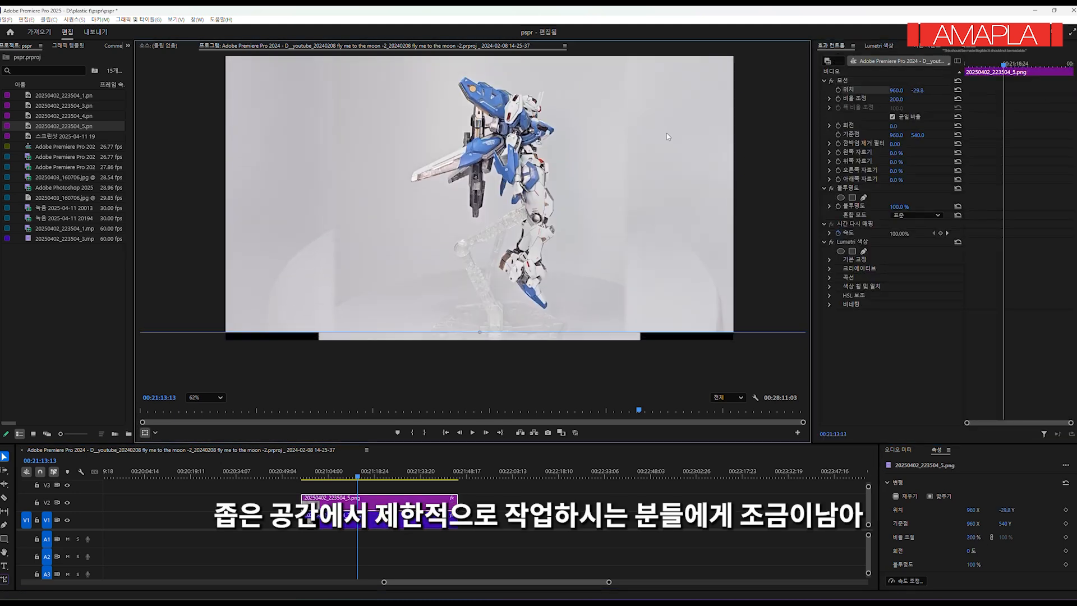
pyautogui.press('space')
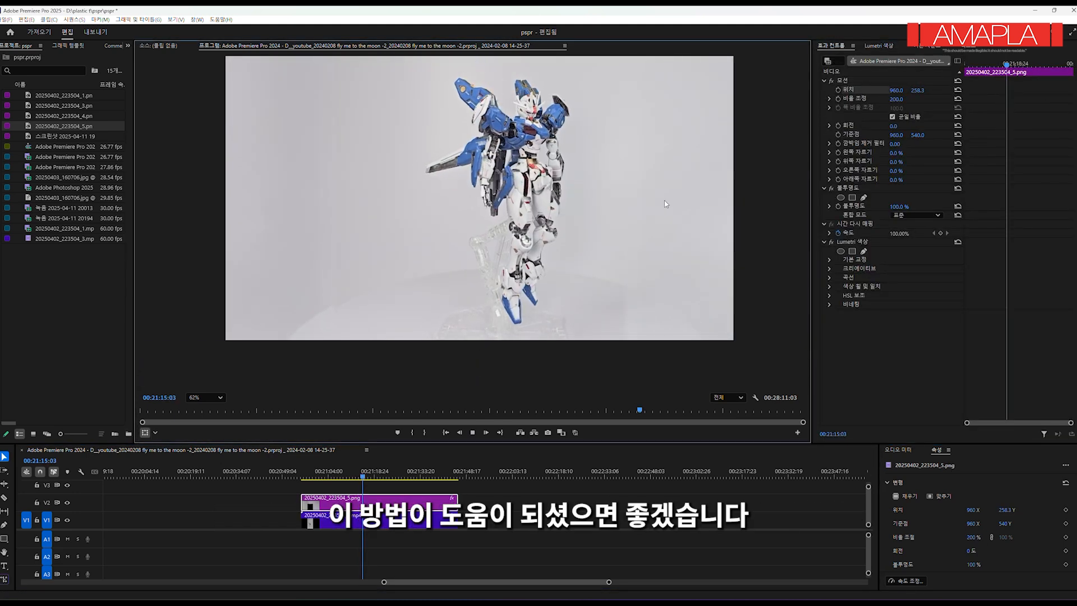